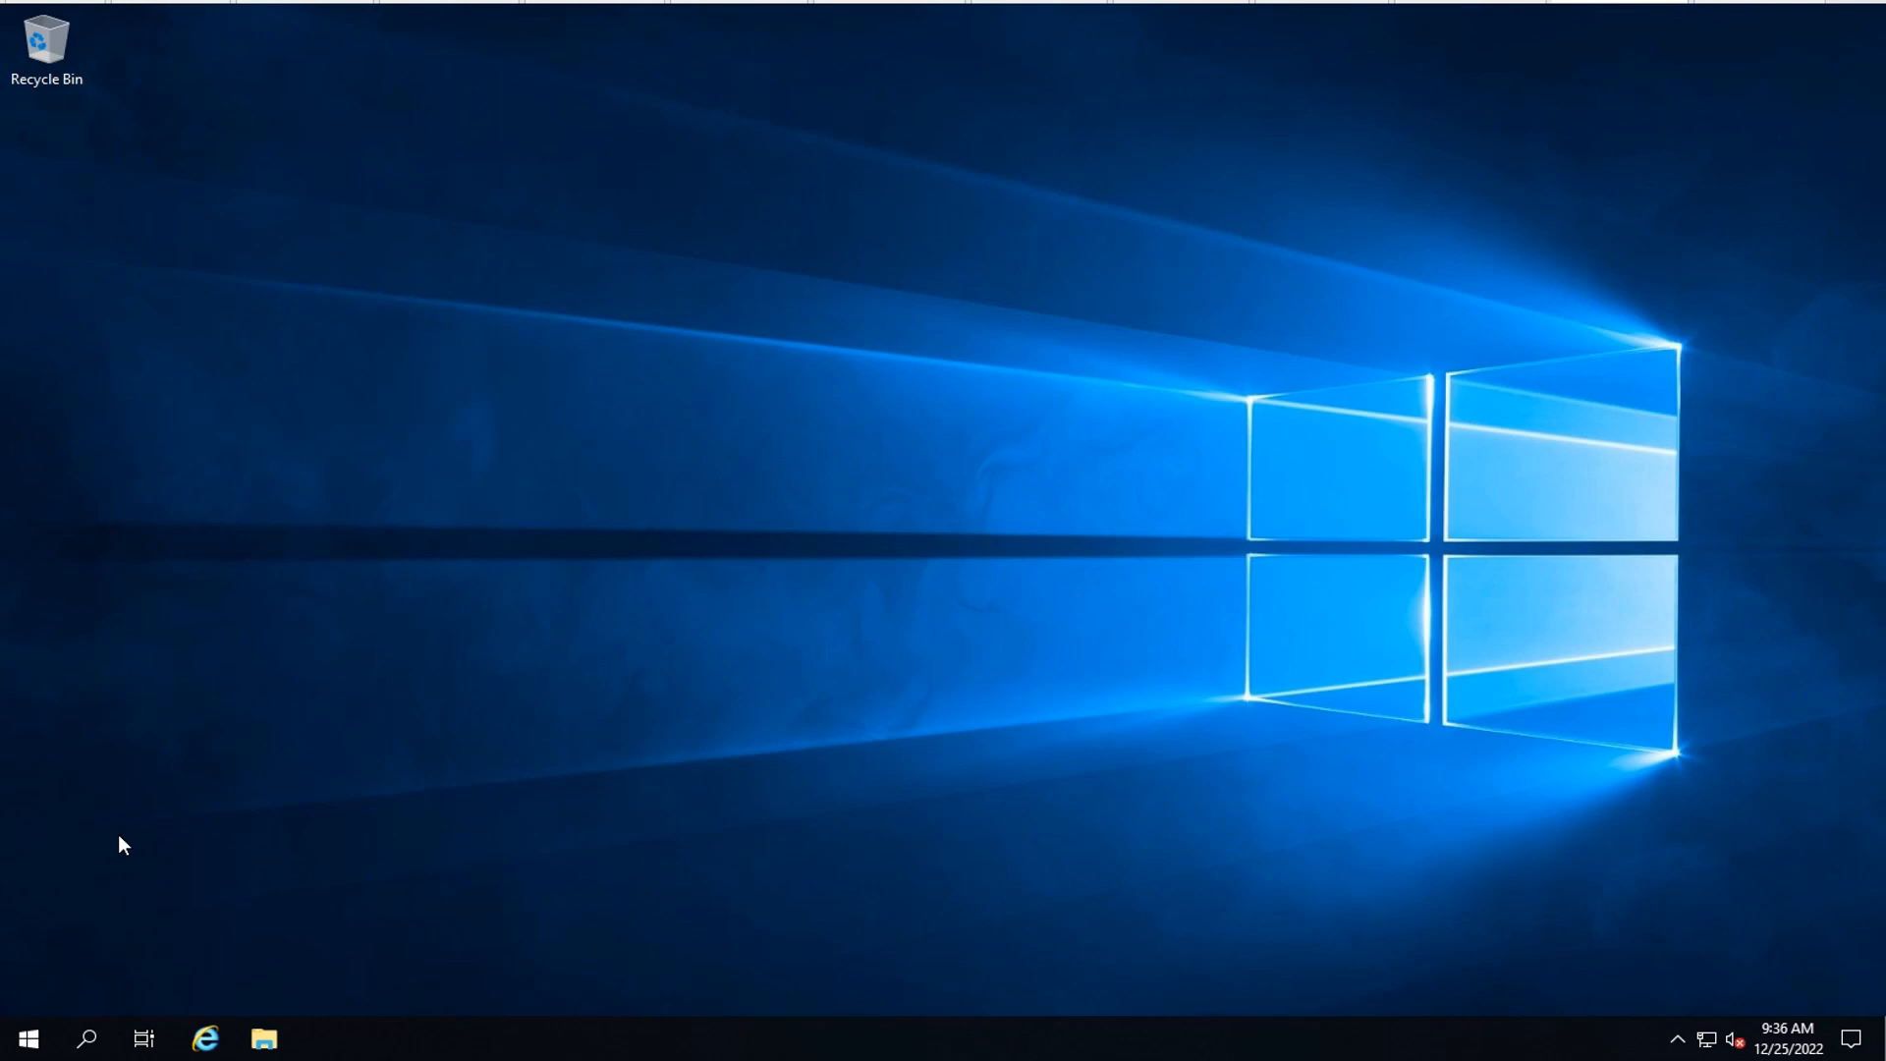
Step: Open ADSI Edit and connect to the well-known Configuration naming context on the default server
{"action": "left_click", "coordinate": [40, 1038]}
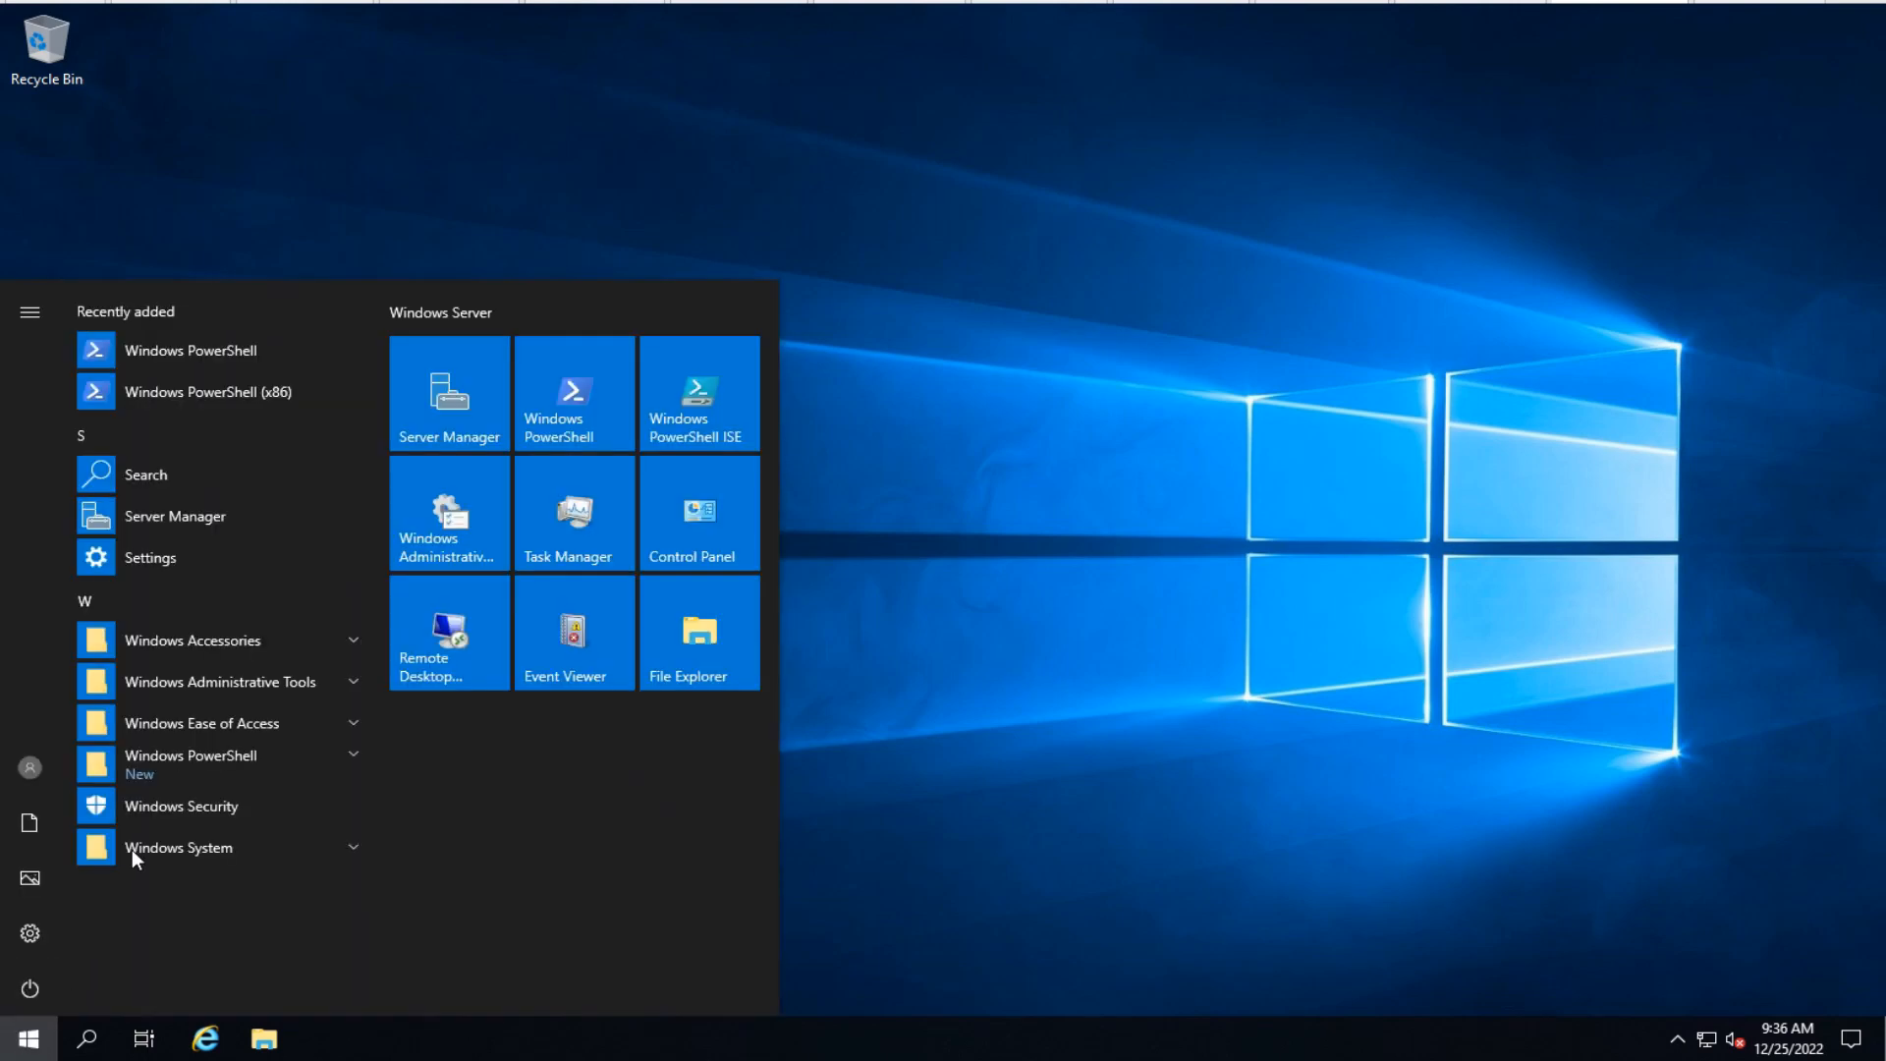
{"action": "left_click", "coordinate": [227, 681]}
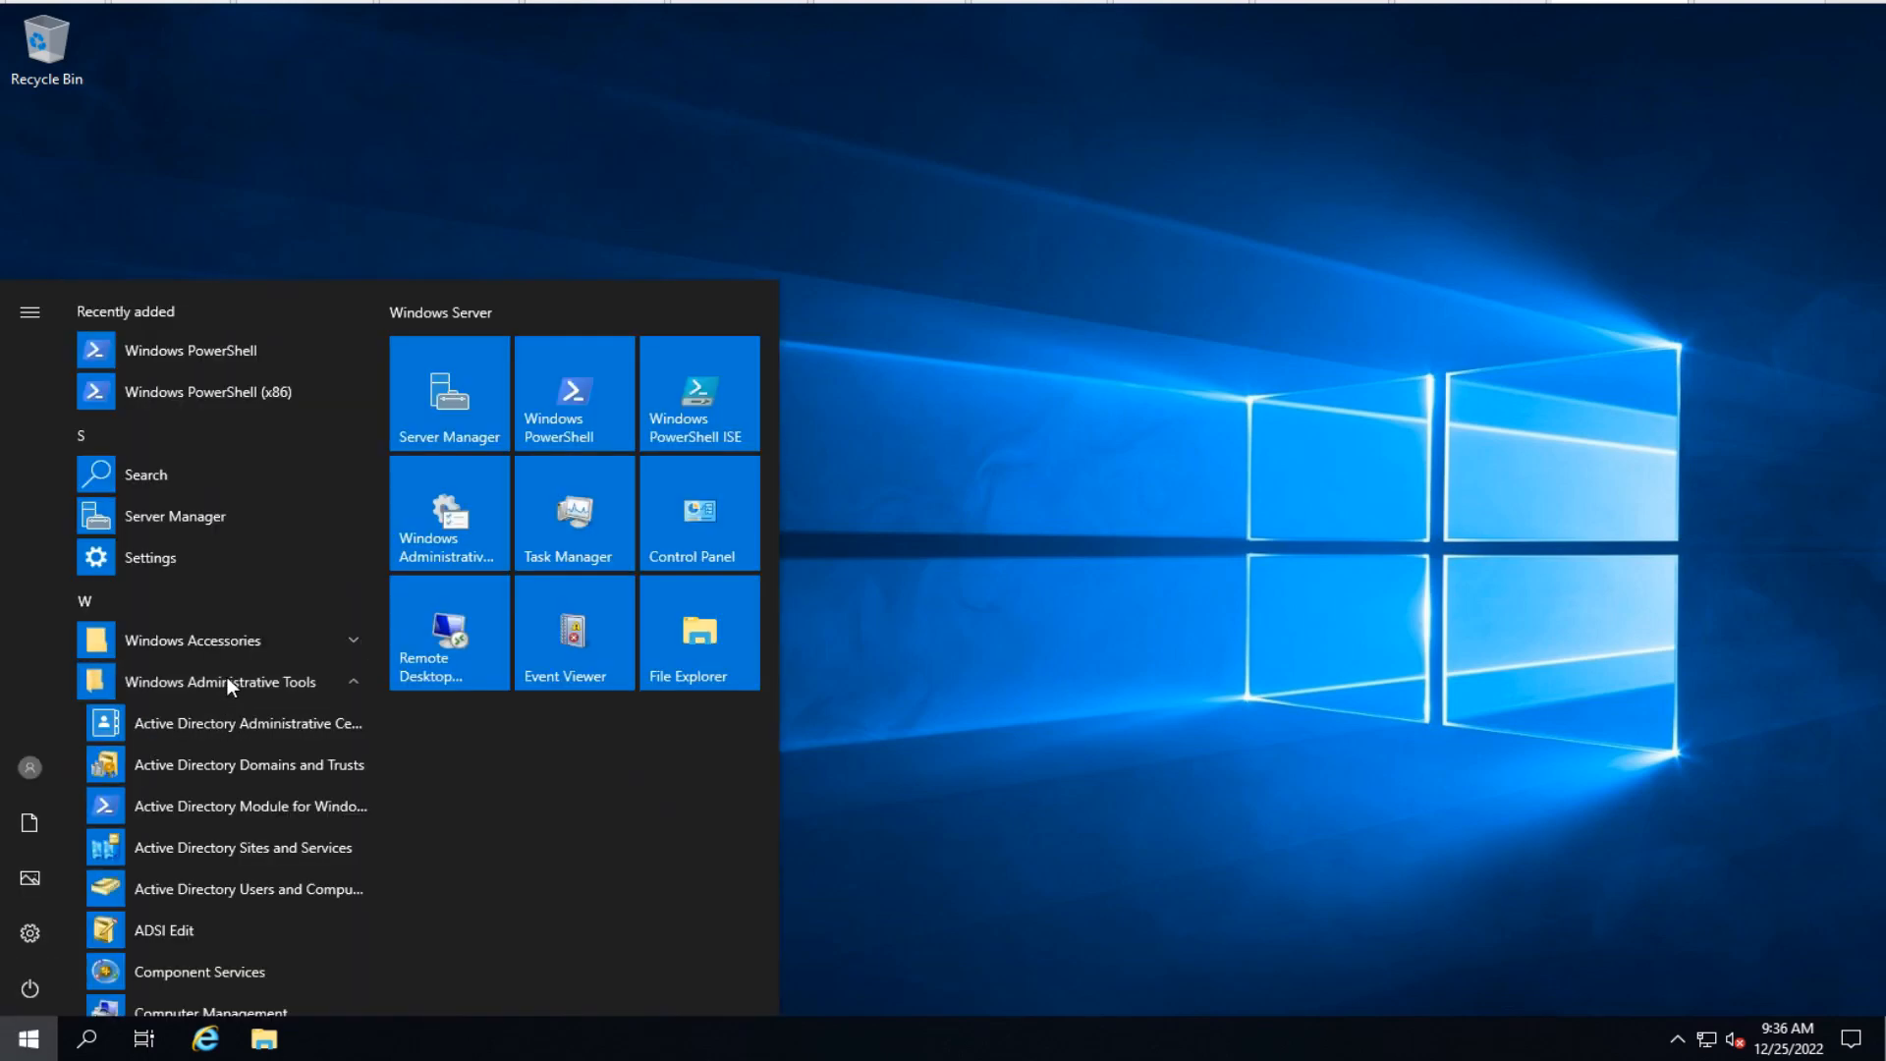
{"action": "left_click", "coordinate": [168, 932]}
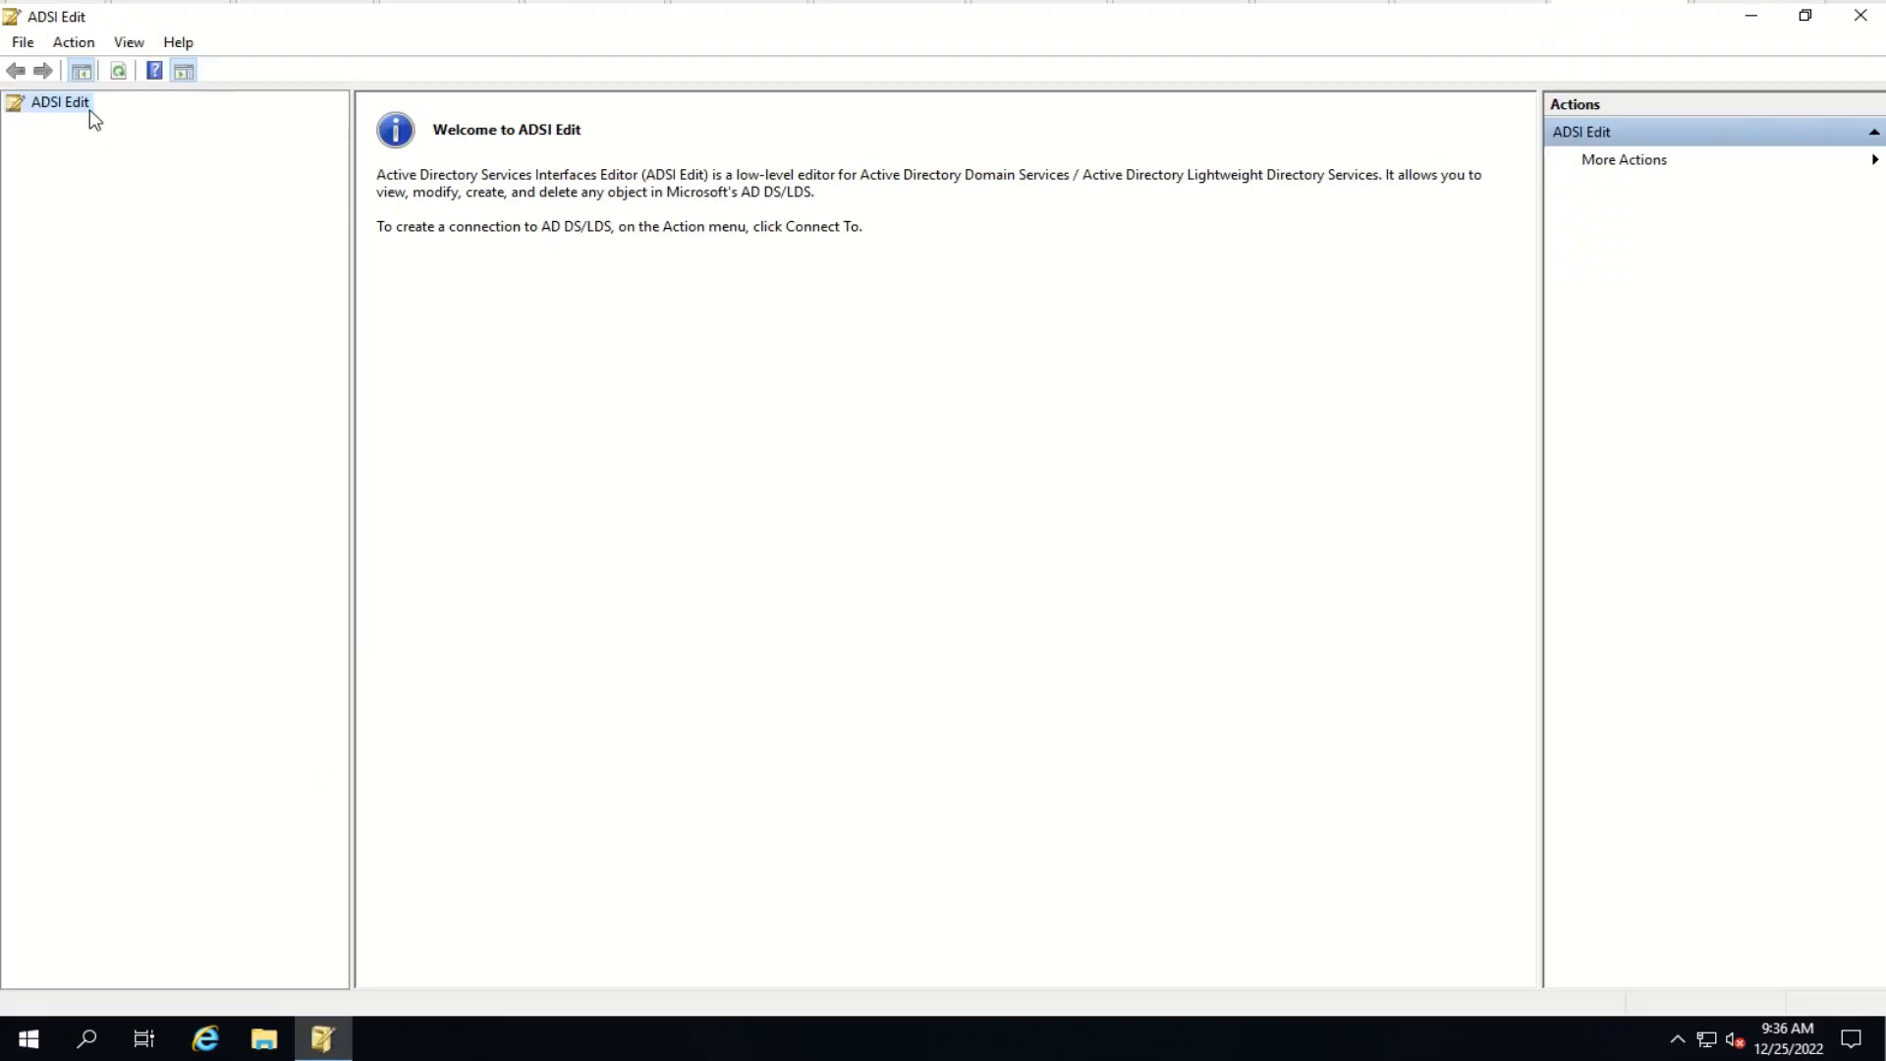
{"action": "right_click", "coordinate": [85, 111]}
{"action": "left_click", "coordinate": [138, 114]}
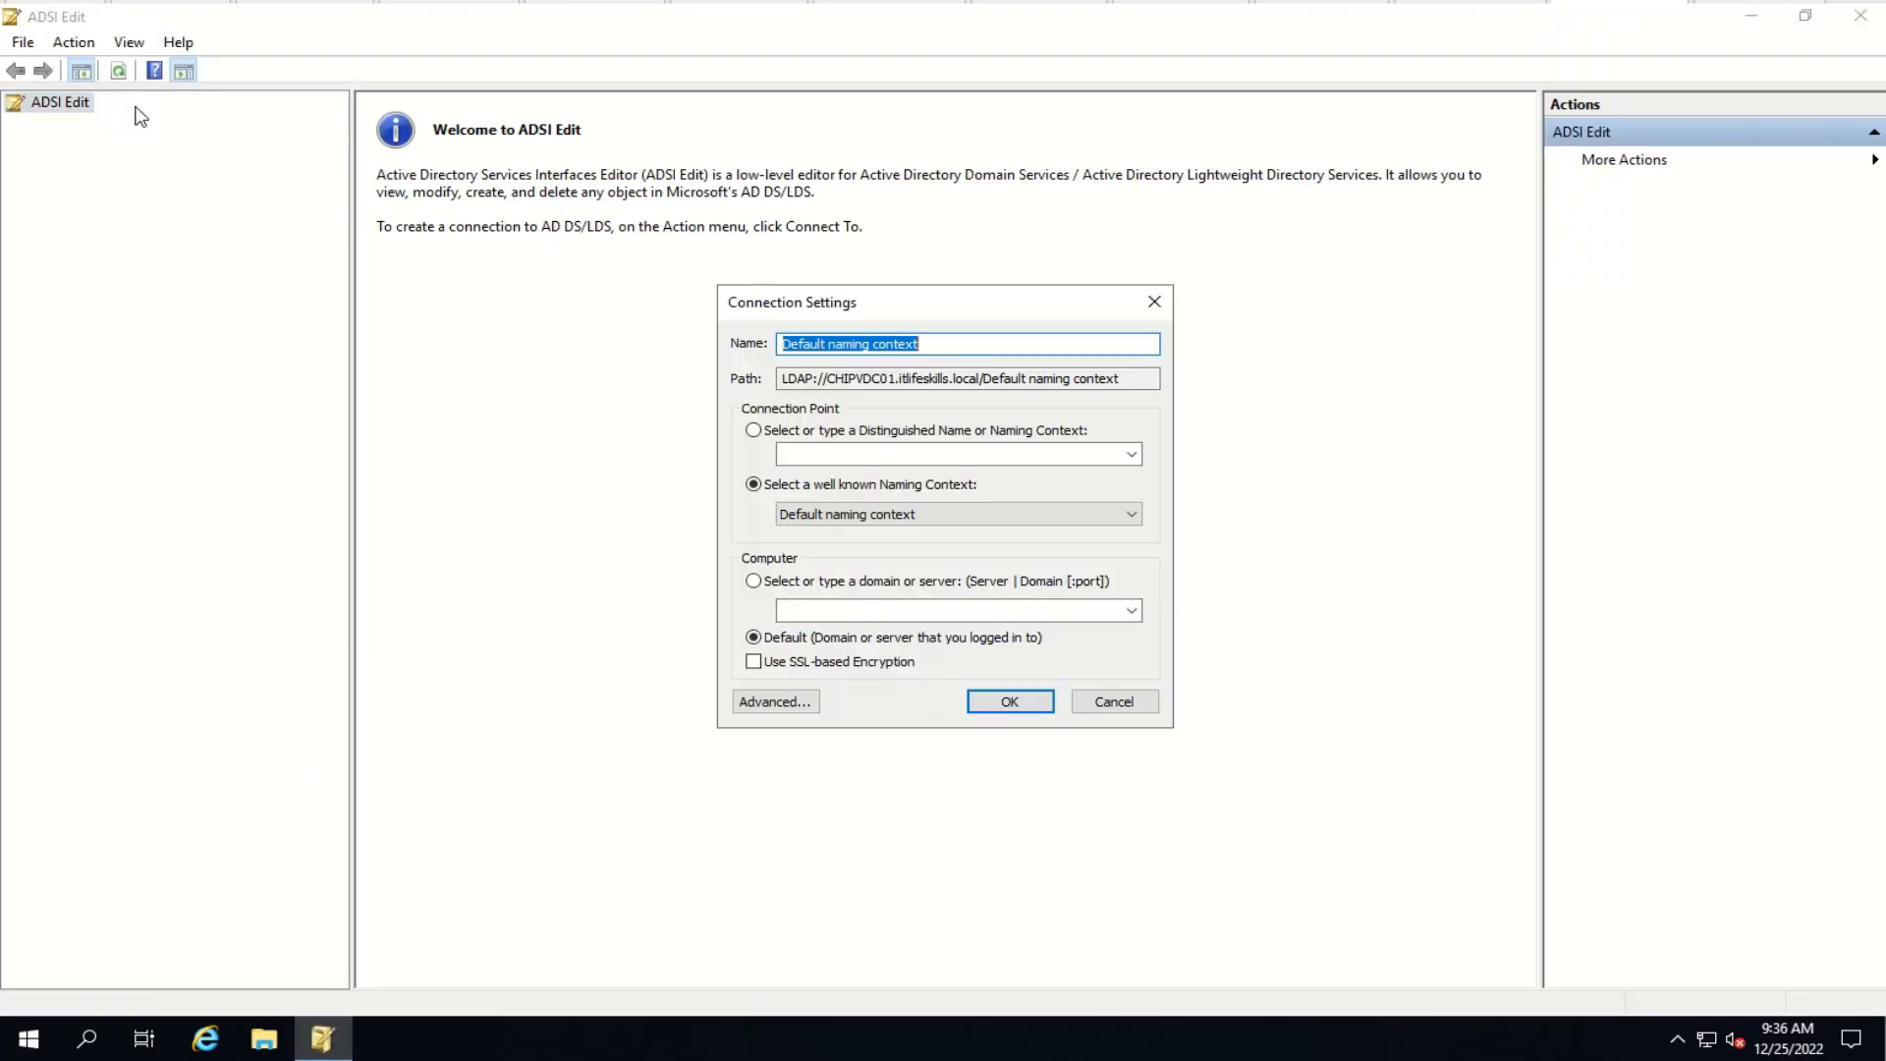
{"action": "left_click", "coordinate": [857, 514]}
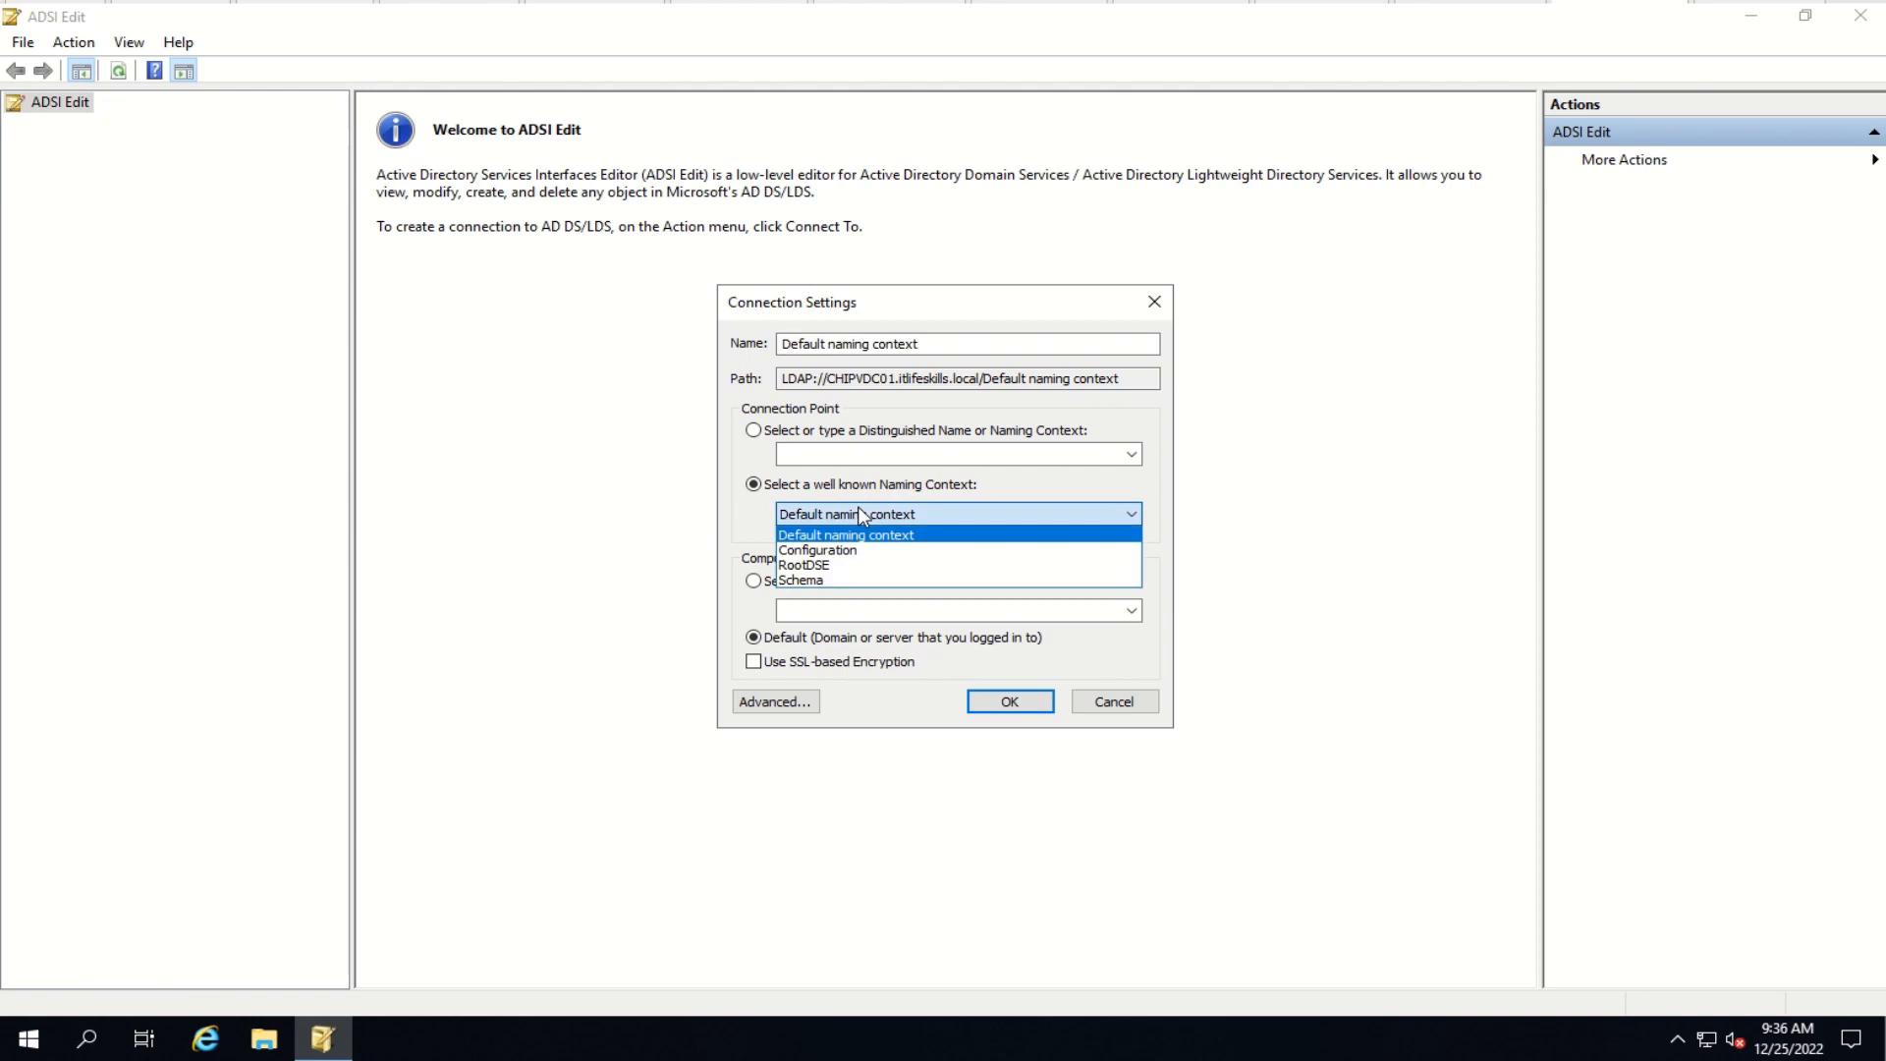
{"action": "left_click", "coordinate": [850, 551]}
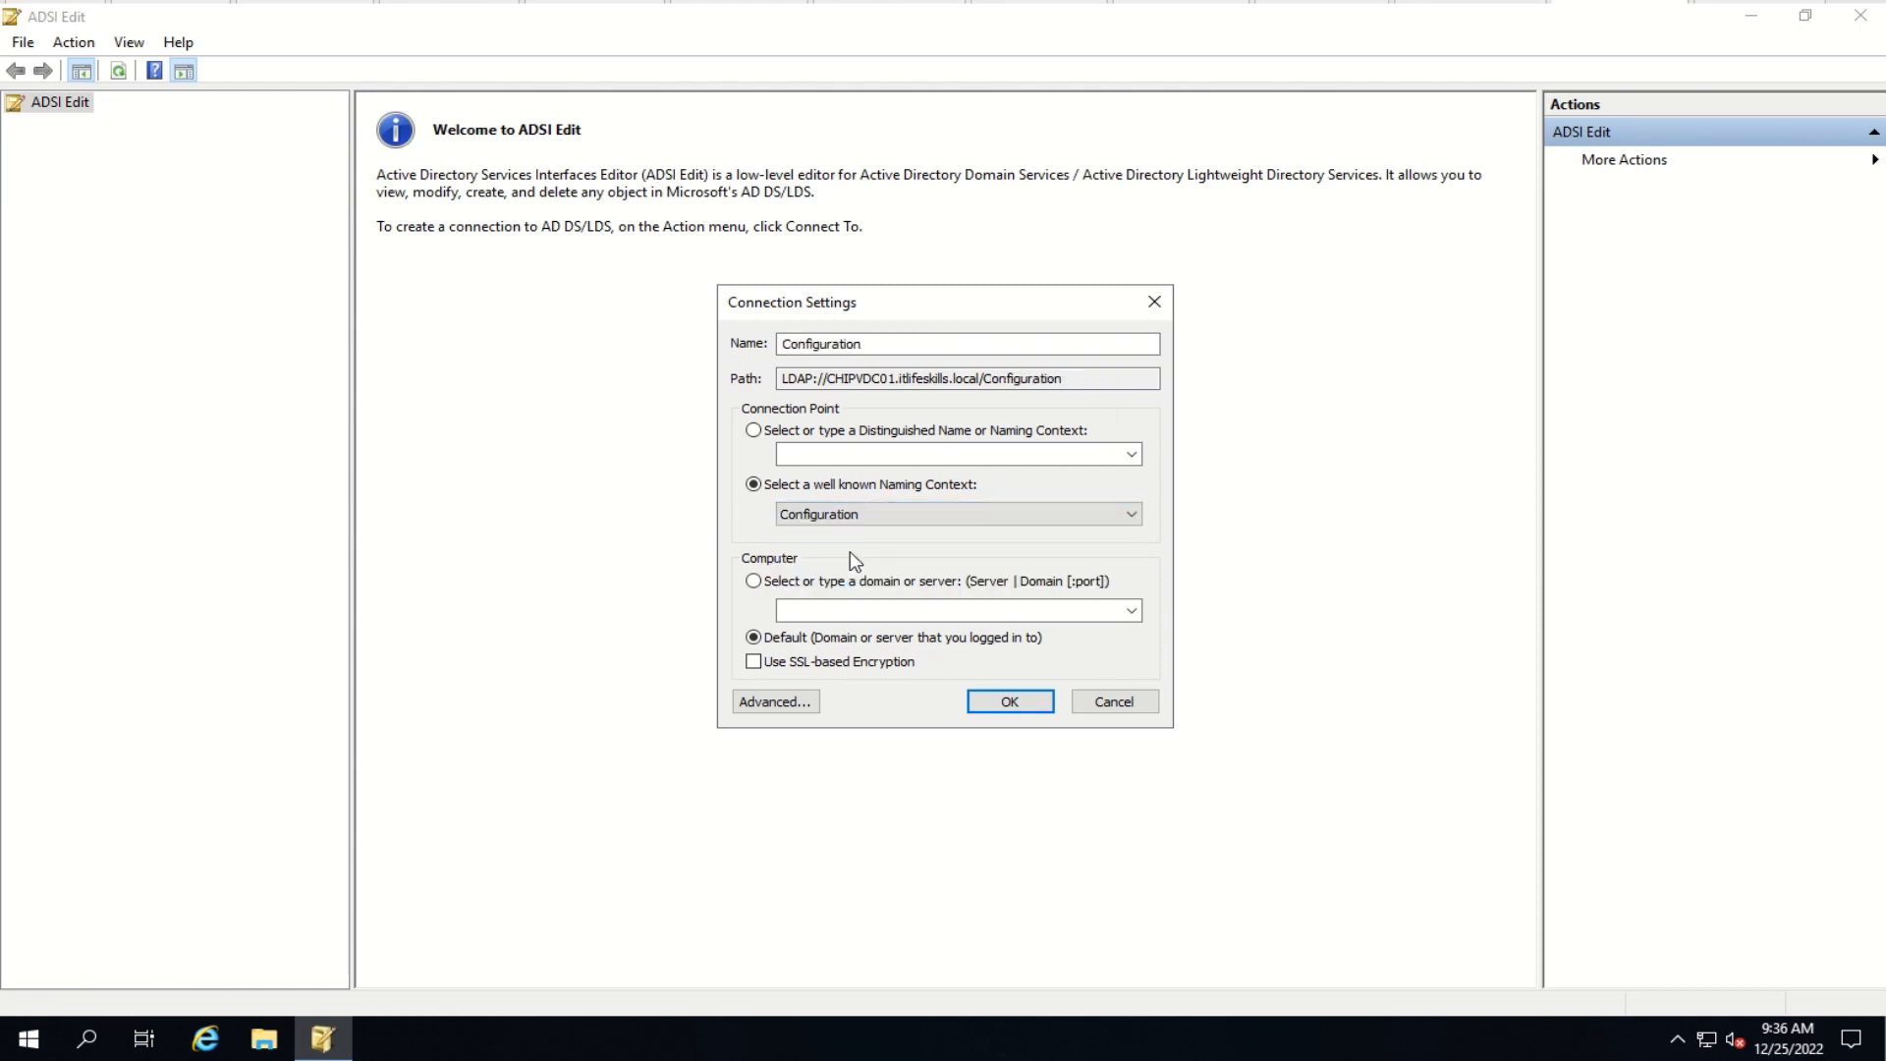
{"action": "left_click", "coordinate": [1009, 701]}
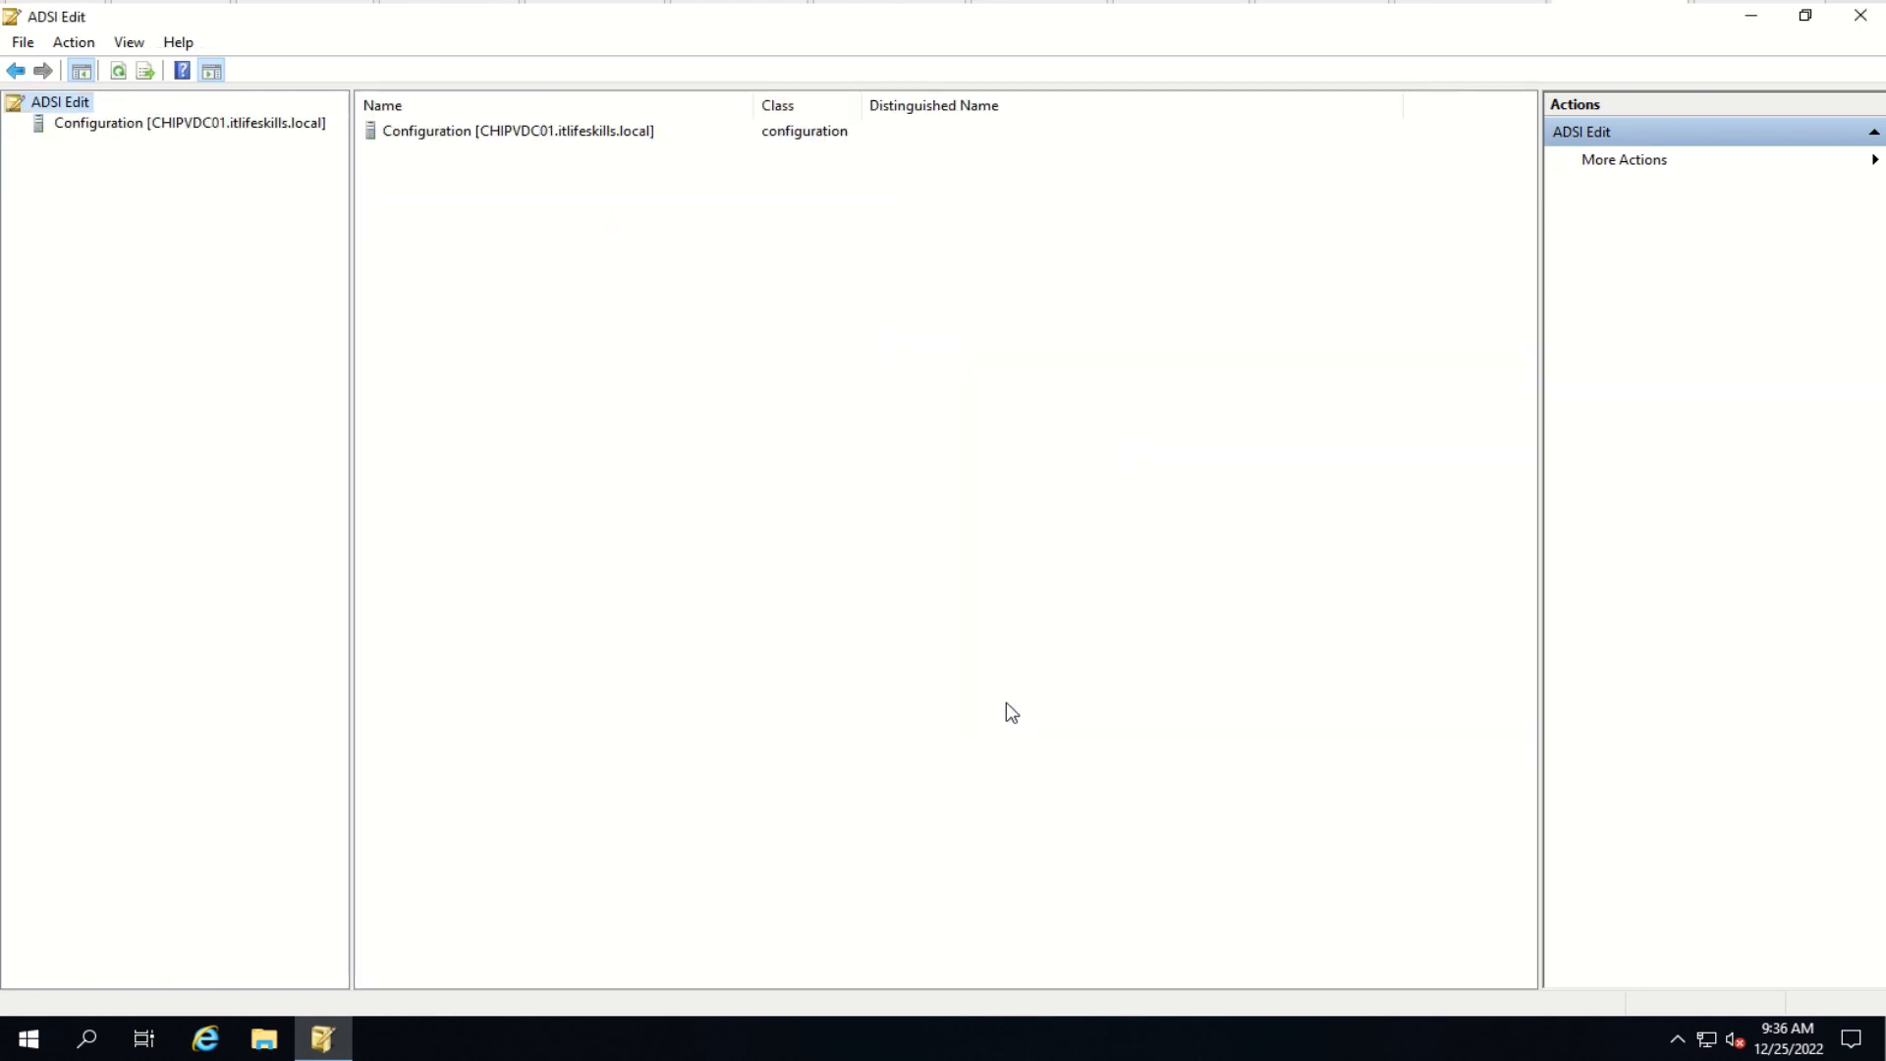
Step: Expand the Configuration naming context and display the contents of its CN=Partitions container
{"action": "double_click", "coordinate": [153, 123]}
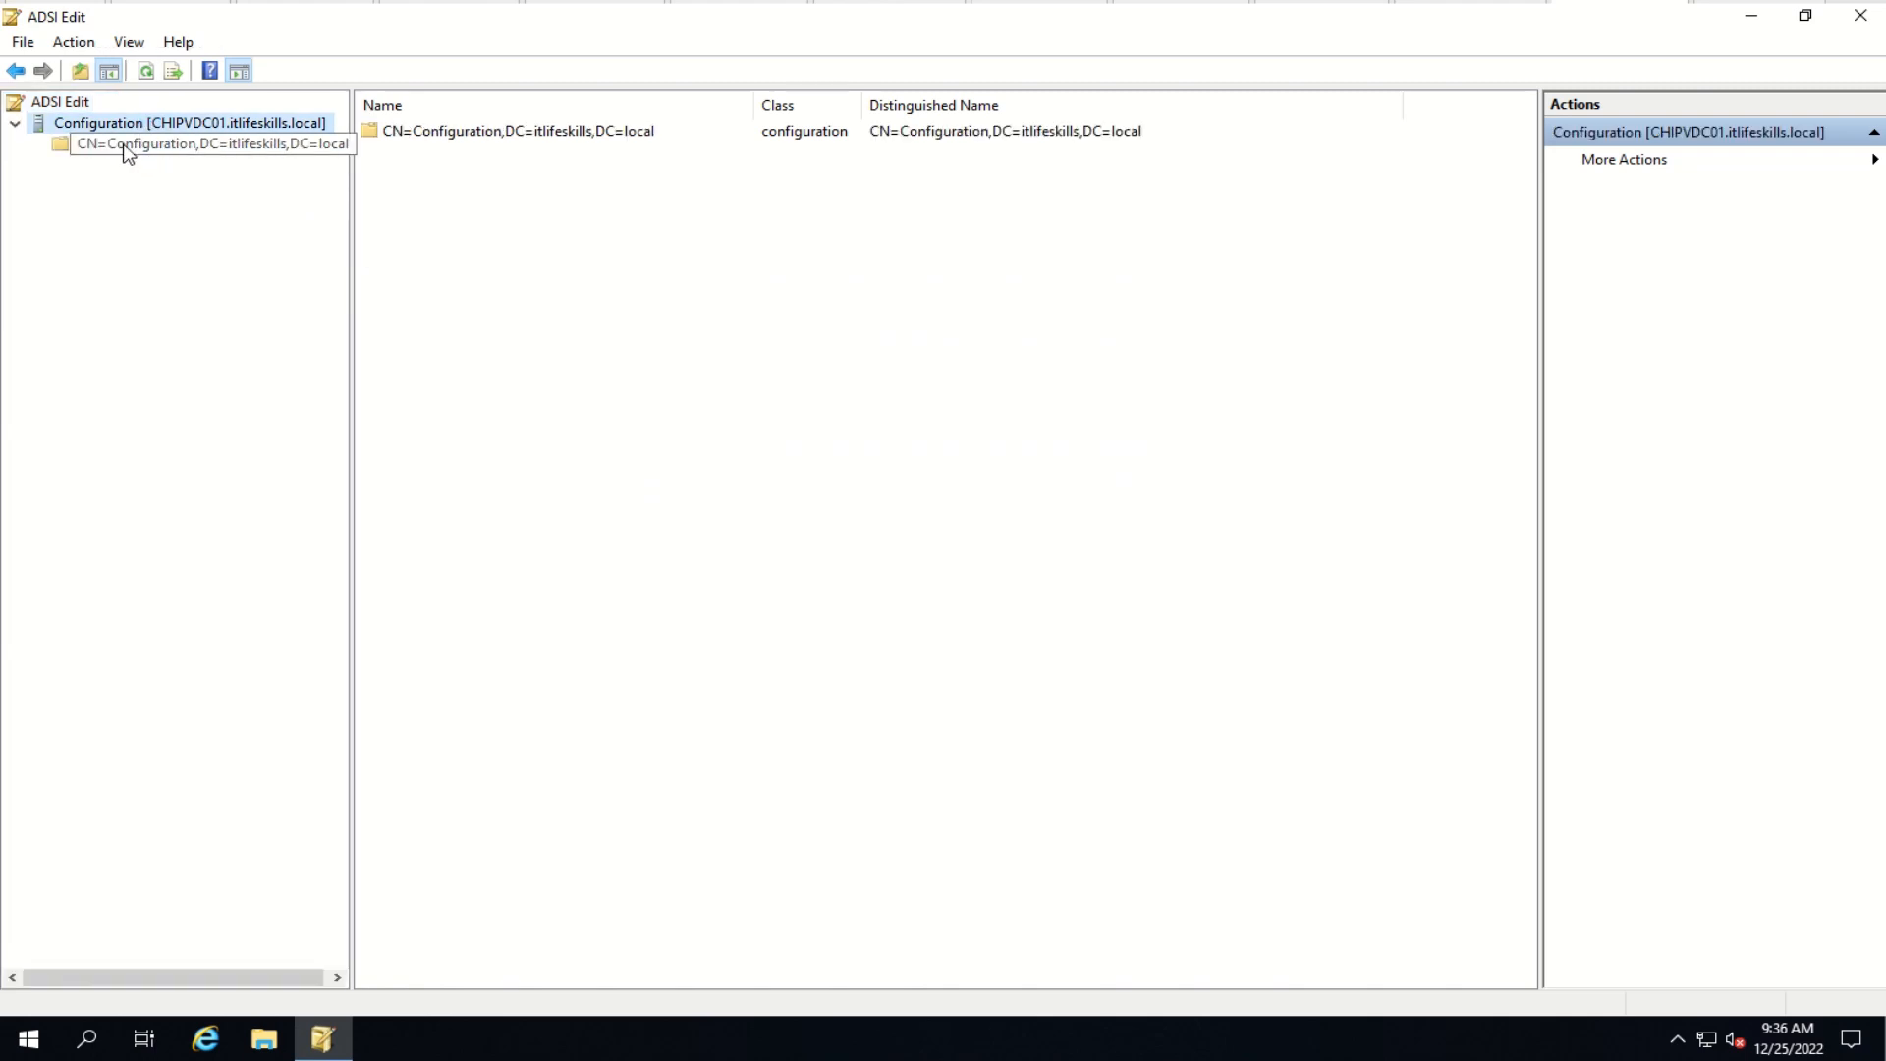
{"action": "double_click", "coordinate": [123, 145]}
{"action": "left_click", "coordinate": [169, 274]}
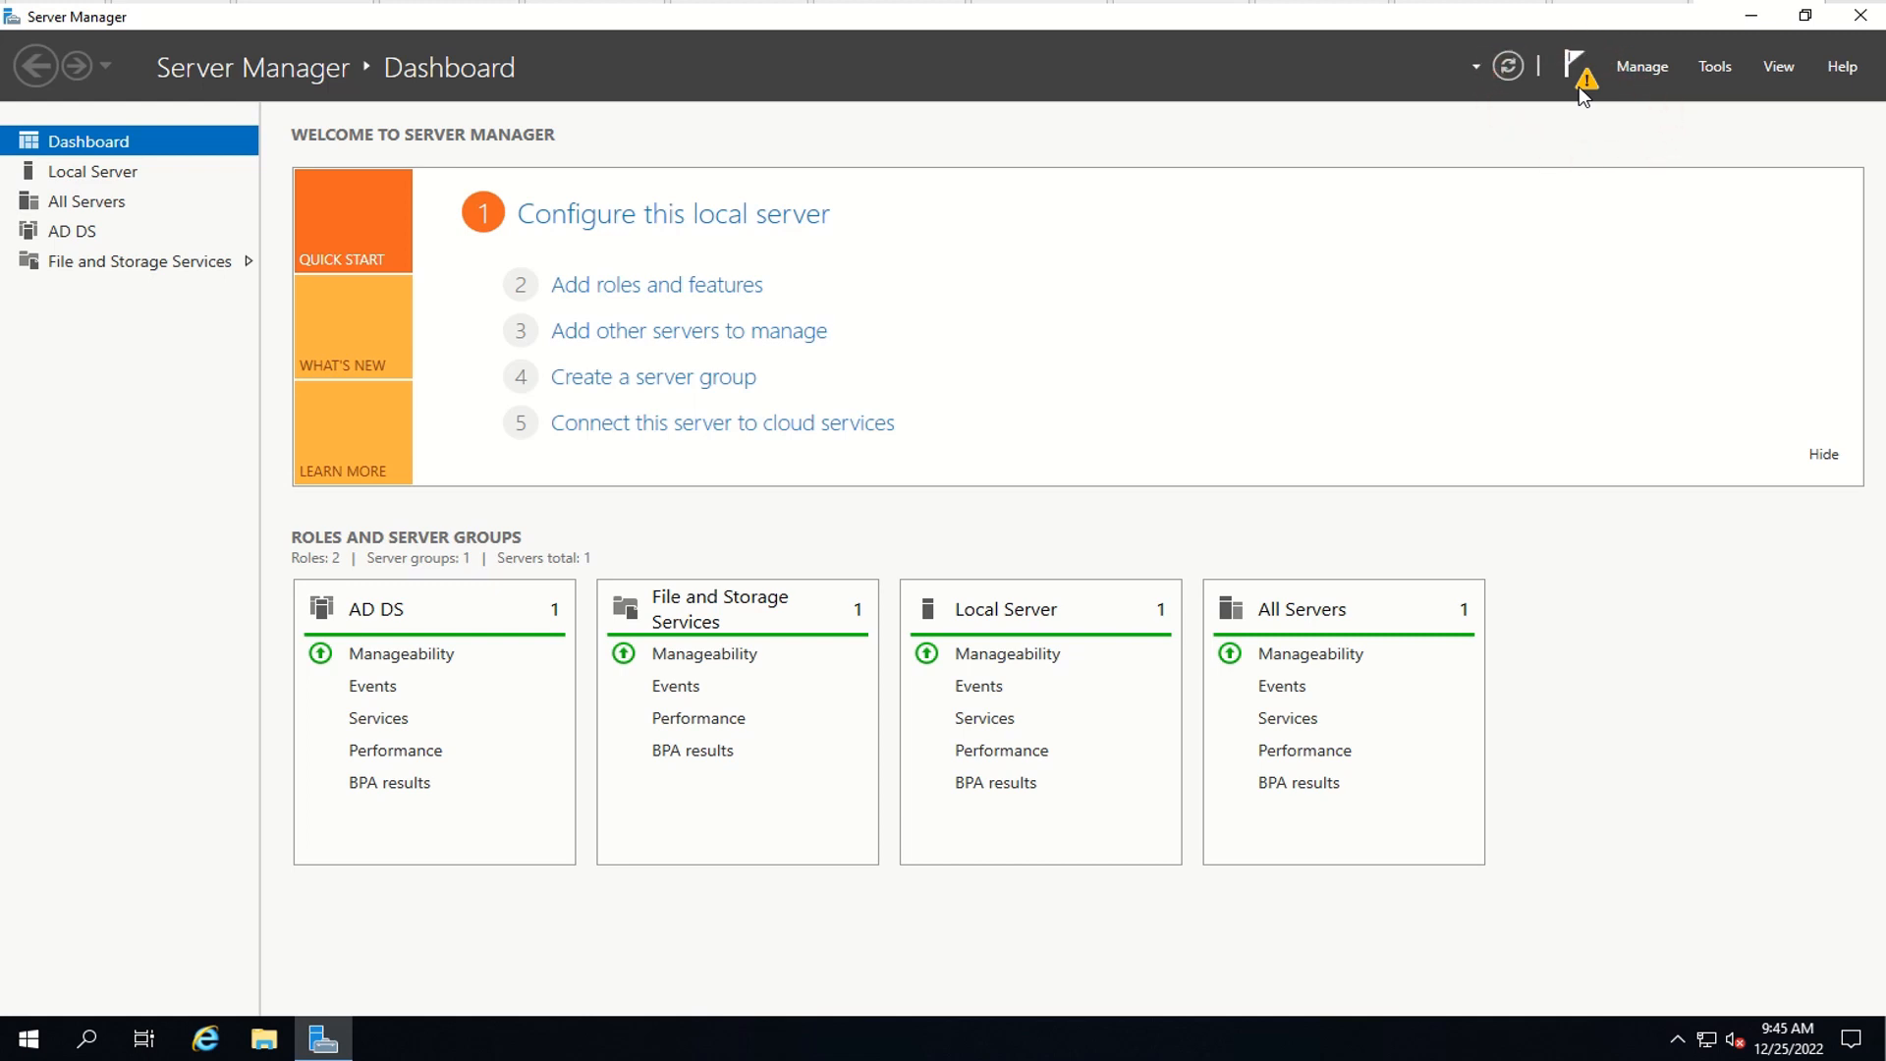
Step: Start promoting CHIPVDC11 to a domain controller, adding child domain ncsa under parent itlifeskills.local in the existing forest
{"action": "left_click", "coordinate": [1579, 88]}
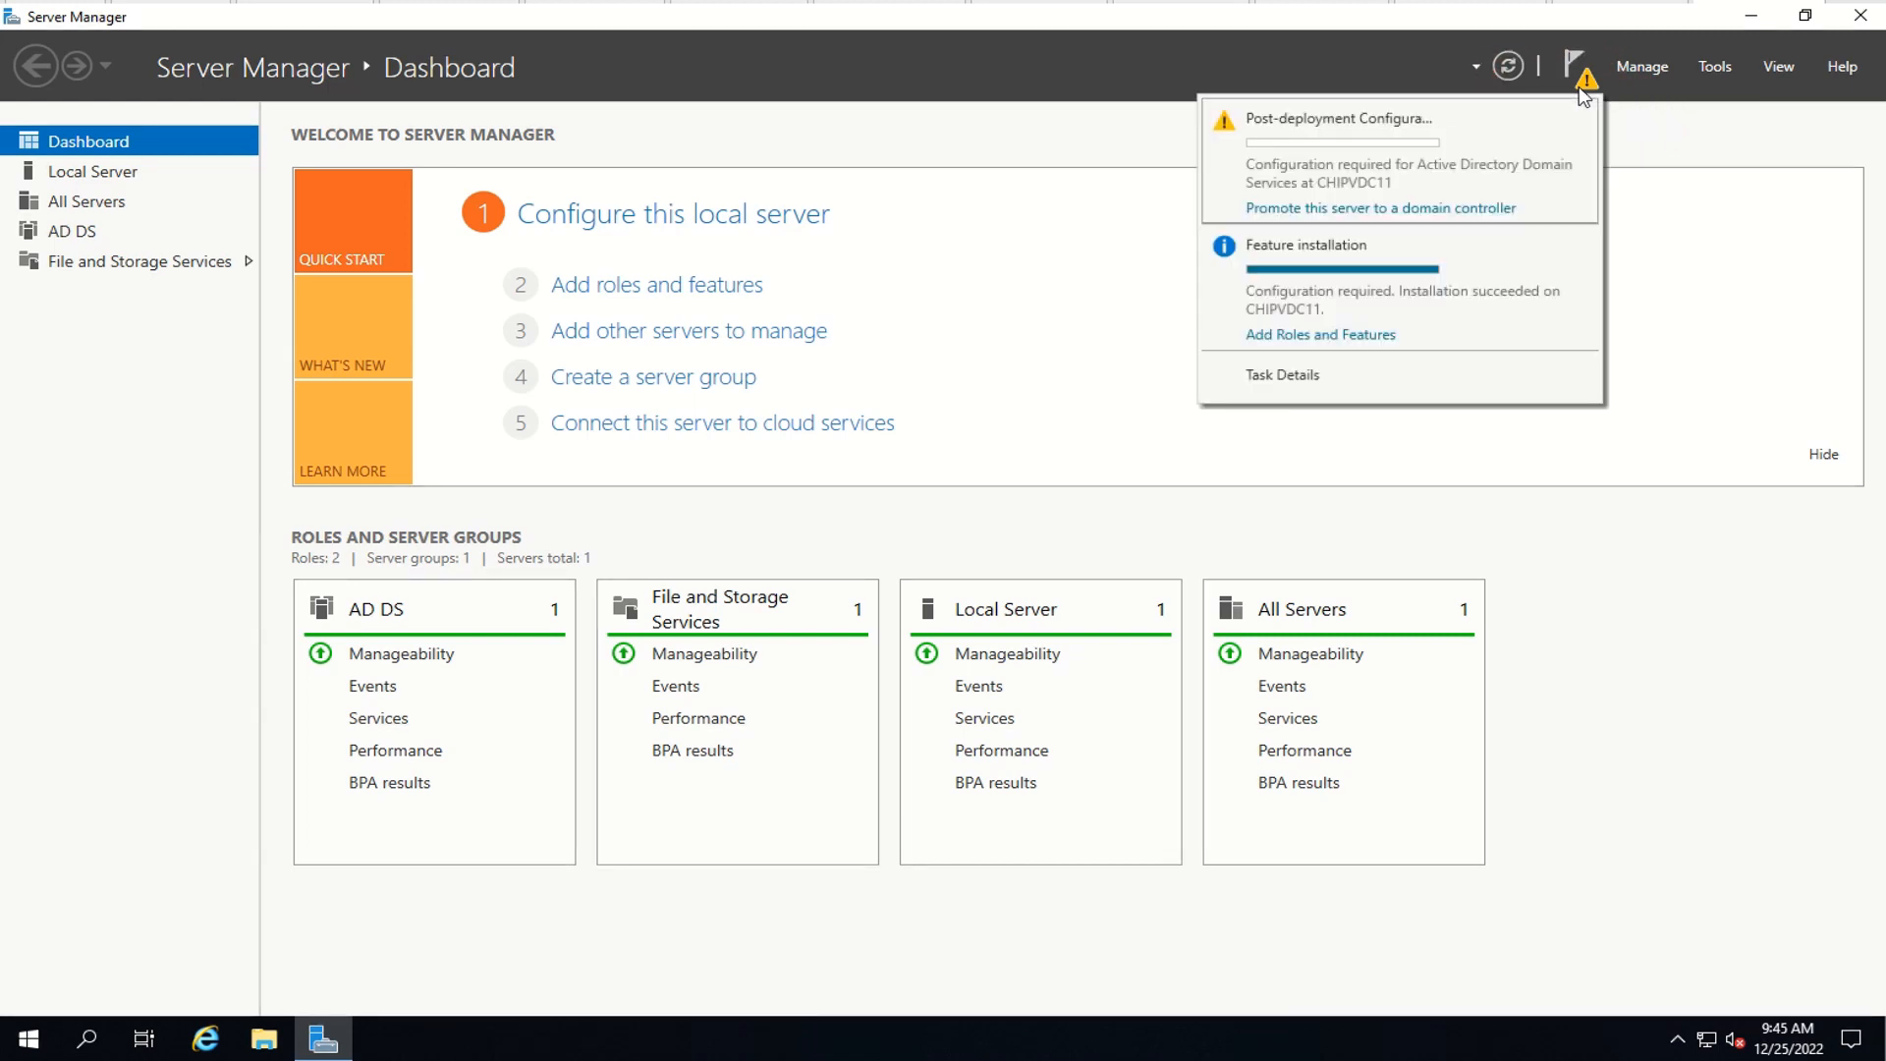
{"action": "left_click", "coordinate": [1385, 216]}
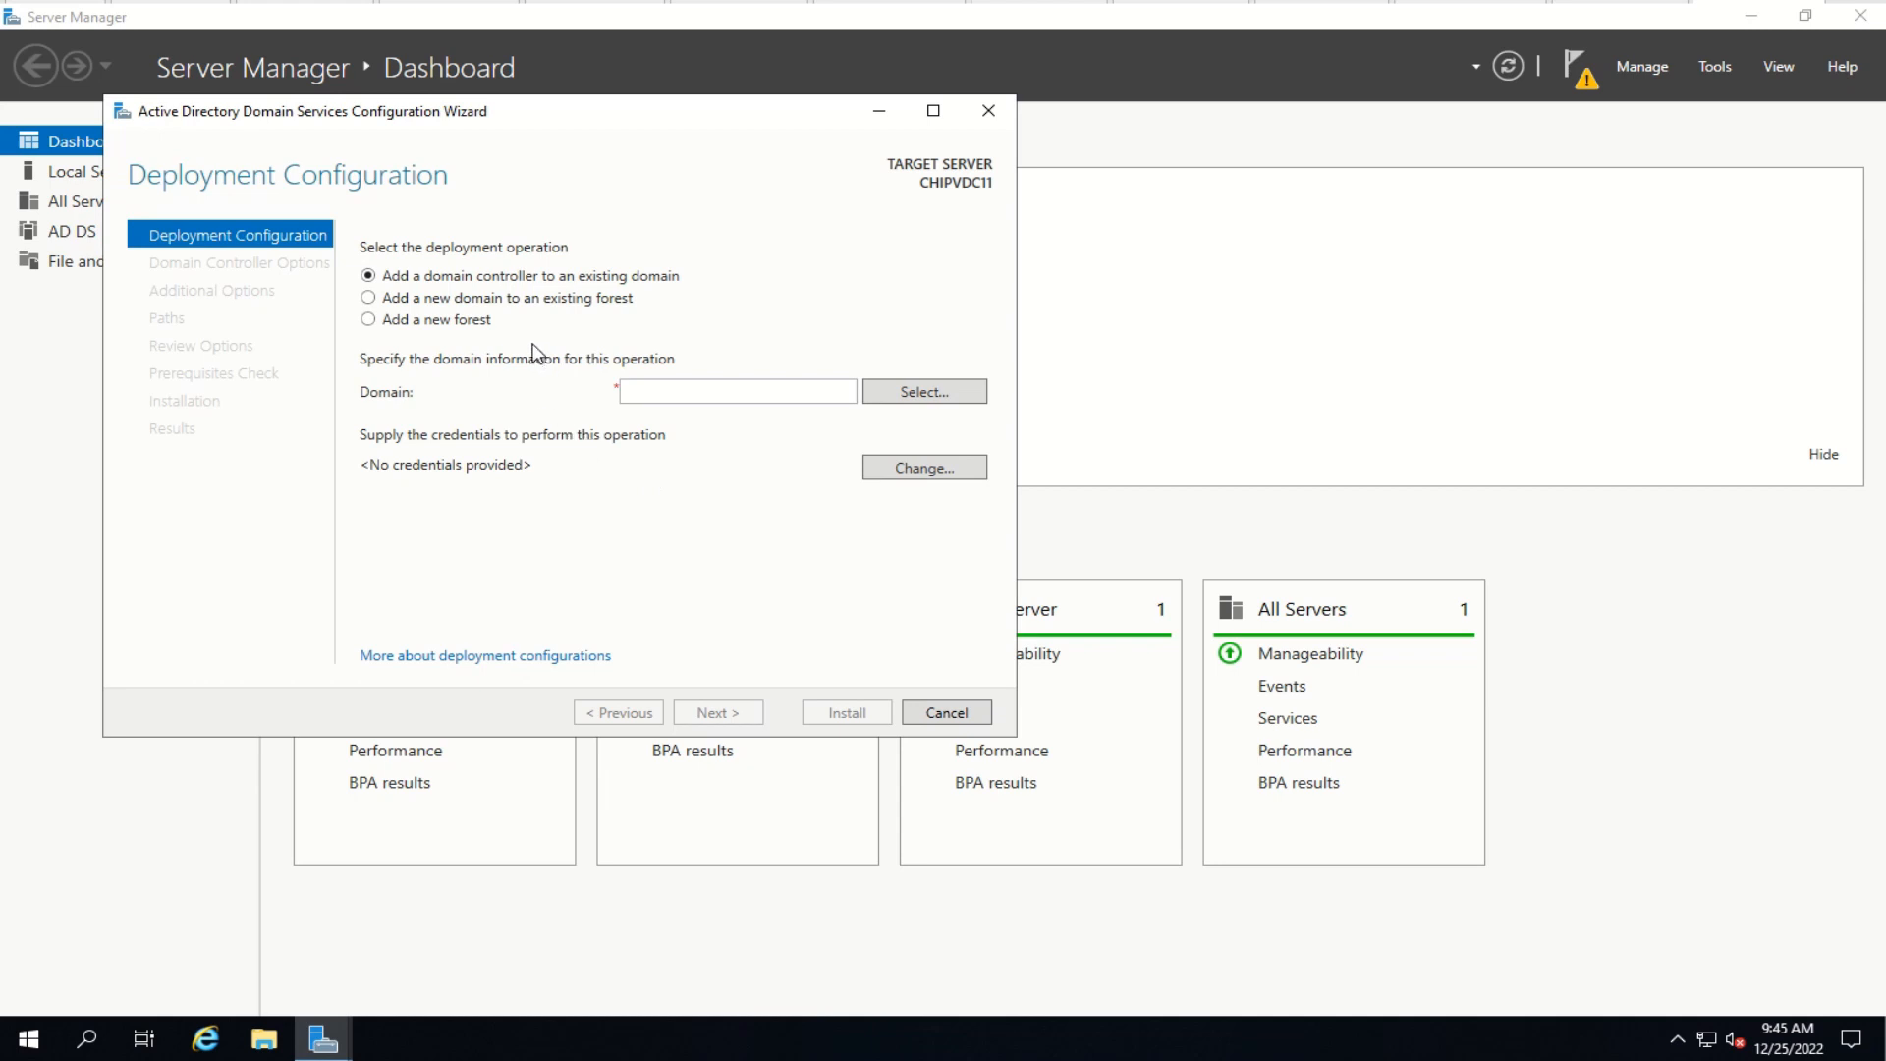
{"action": "left_click", "coordinate": [514, 300]}
{"action": "left_click", "coordinate": [642, 423]}
{"action": "type", "text": "i"}
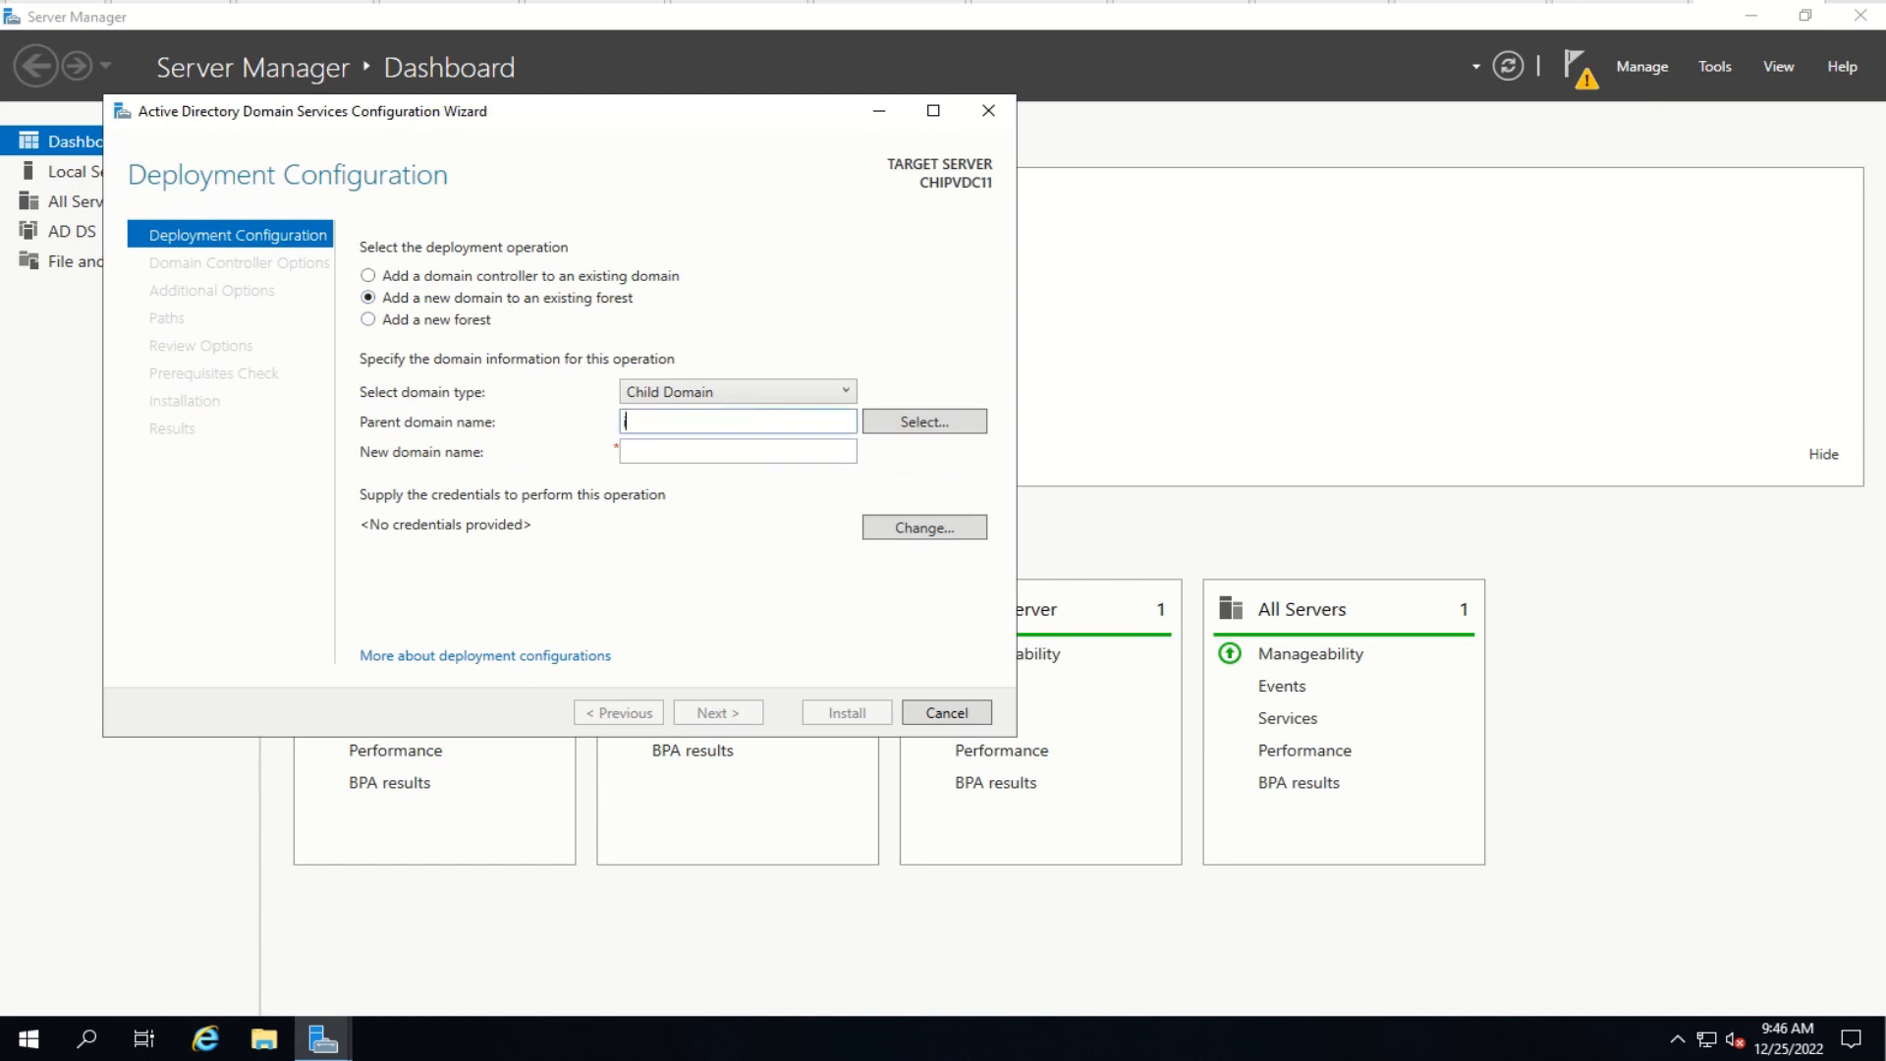
{"action": "type", "text": "tlifeskills.local"}
{"action": "key", "text": "Tab"}
{"action": "key", "text": "Tab"}
{"action": "type", "text": "ncsa"}
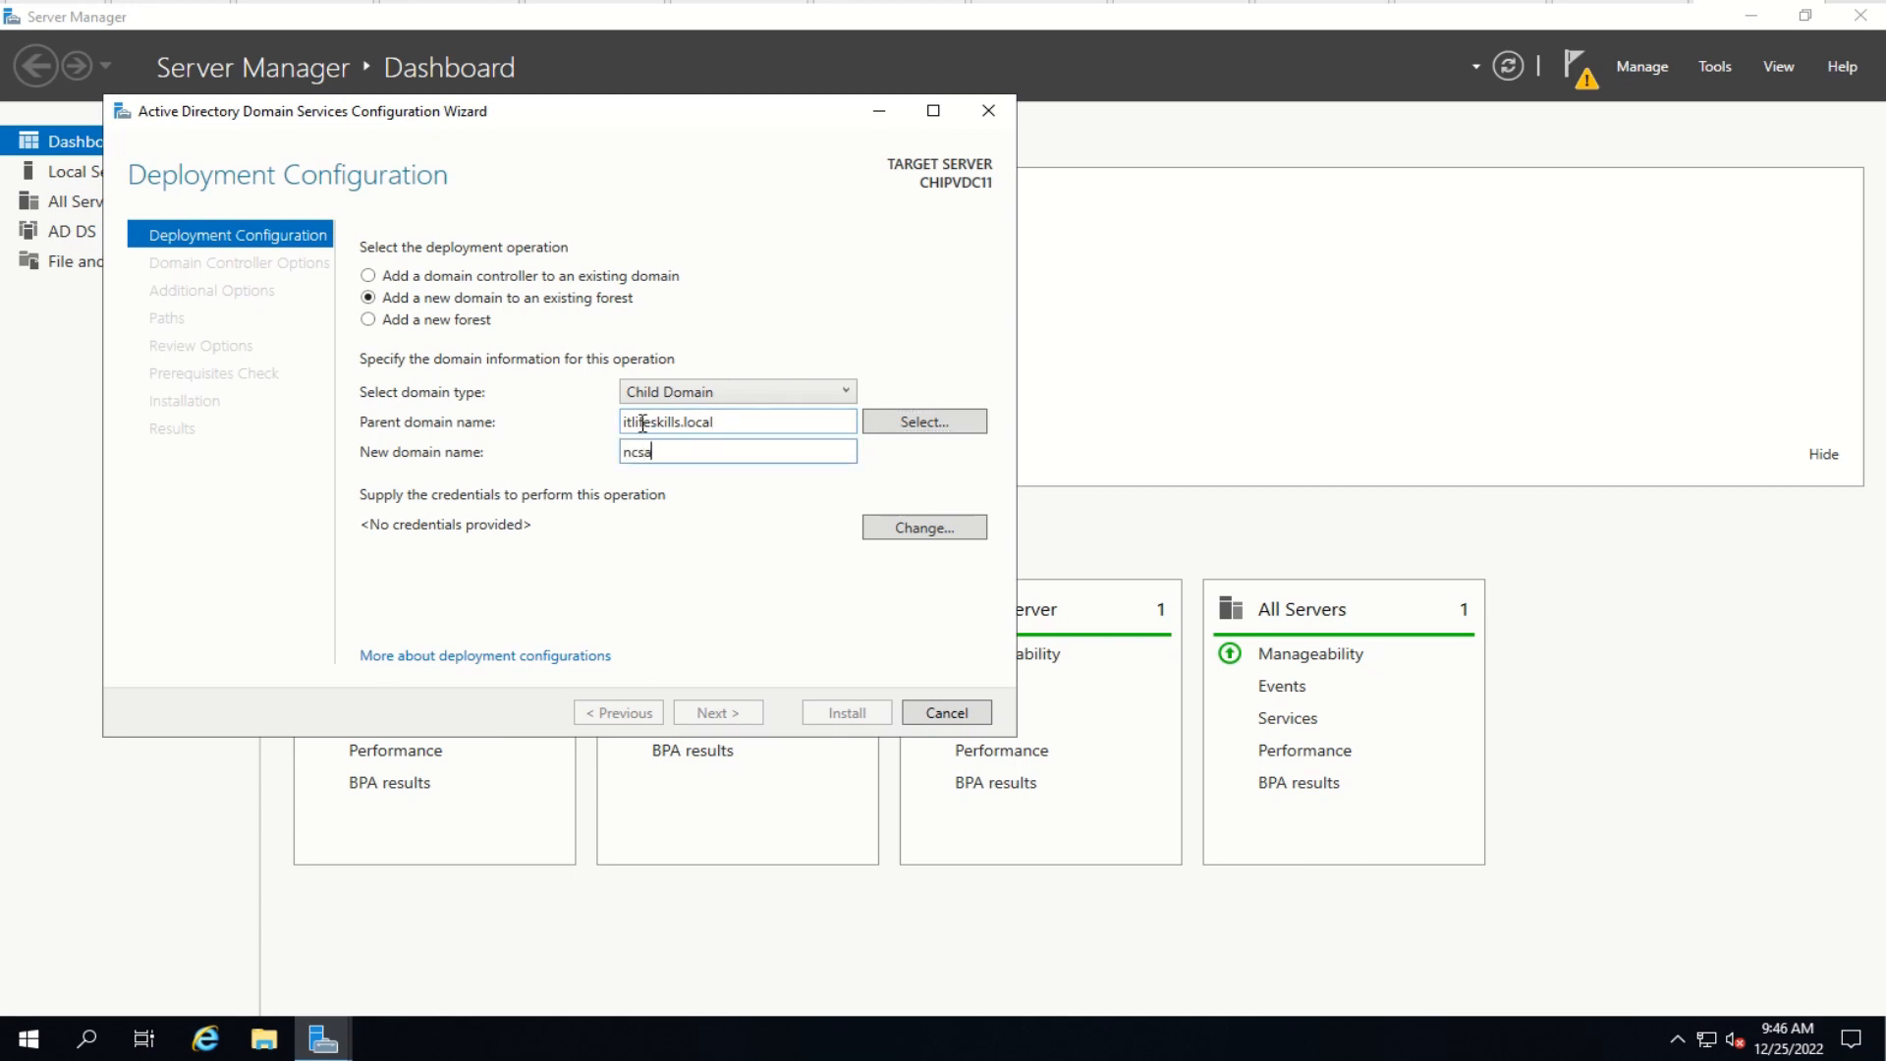
Step: Supply the itlifeskills\administrator user name and account password as deployment credentials and proceed to the domain controller options
{"action": "left_click", "coordinate": [928, 515]}
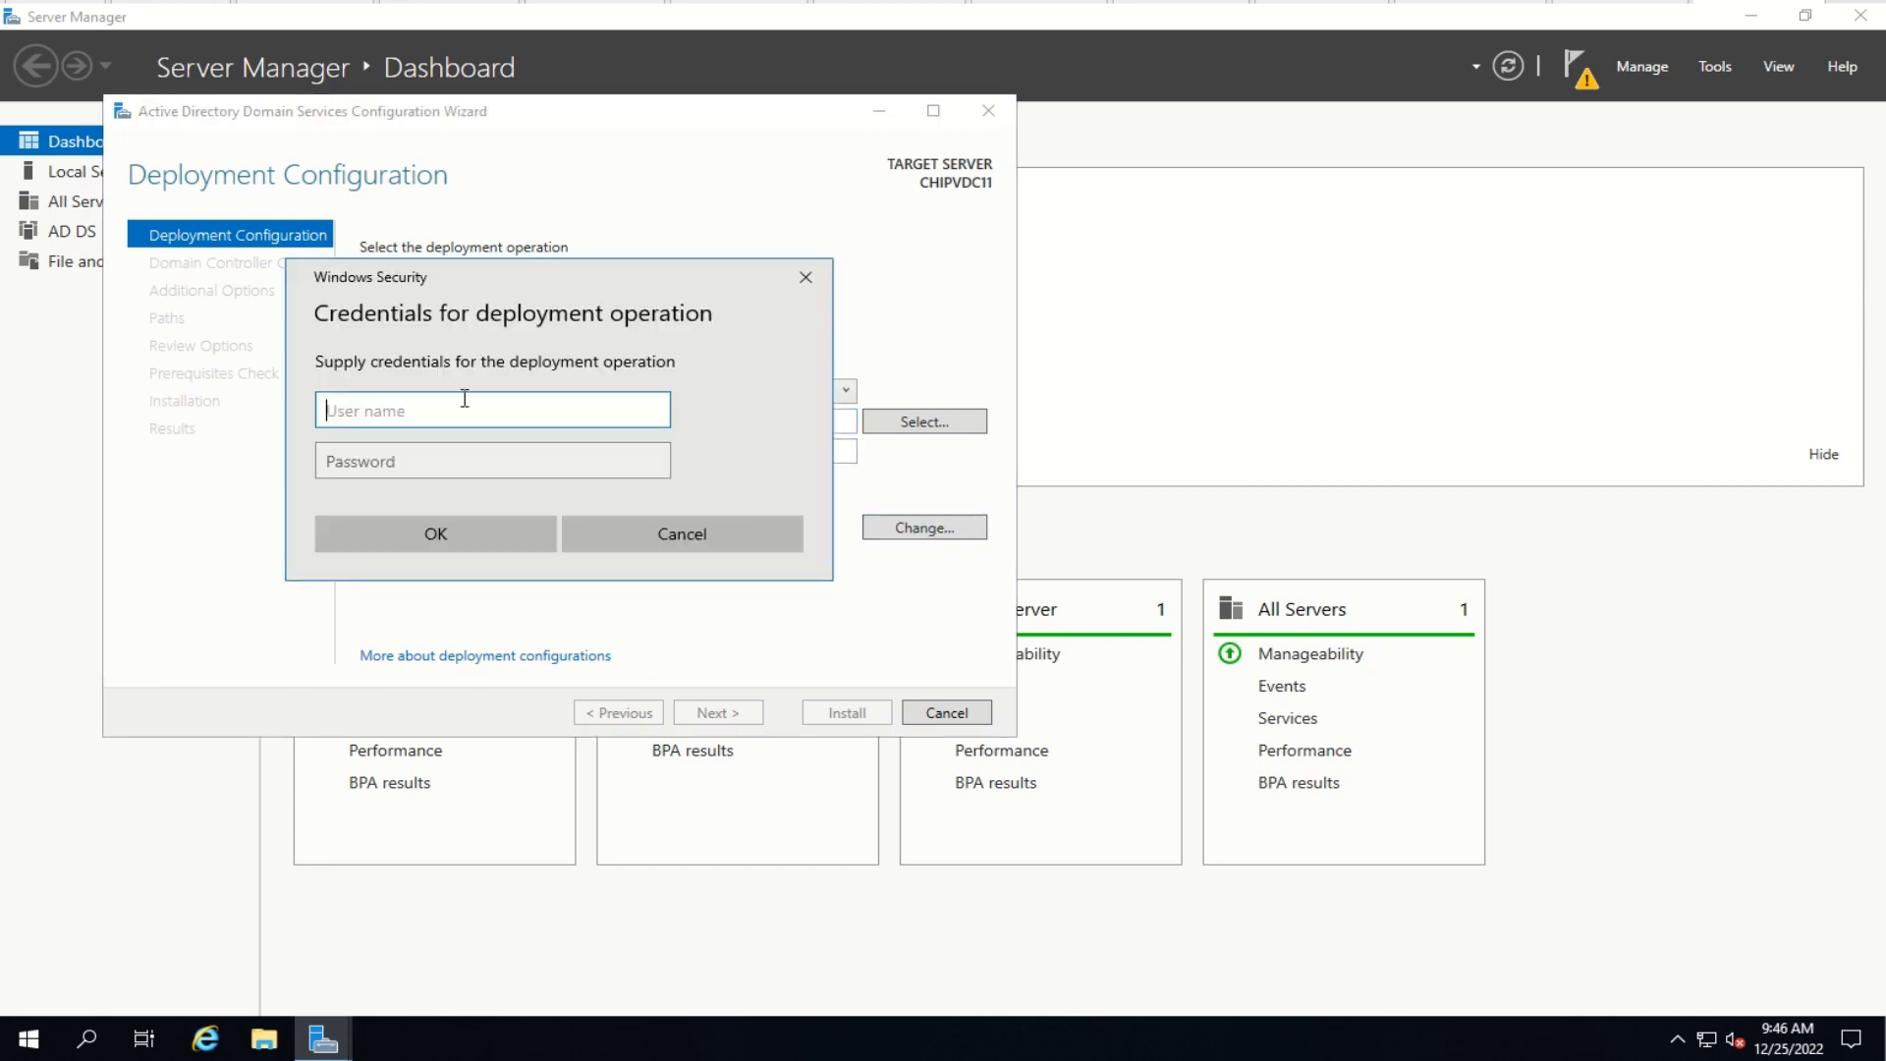
{"action": "type", "text": "itlifeskills\\administrator"}
{"action": "key", "text": "Tab"}
{"action": "type", "text": "********"}
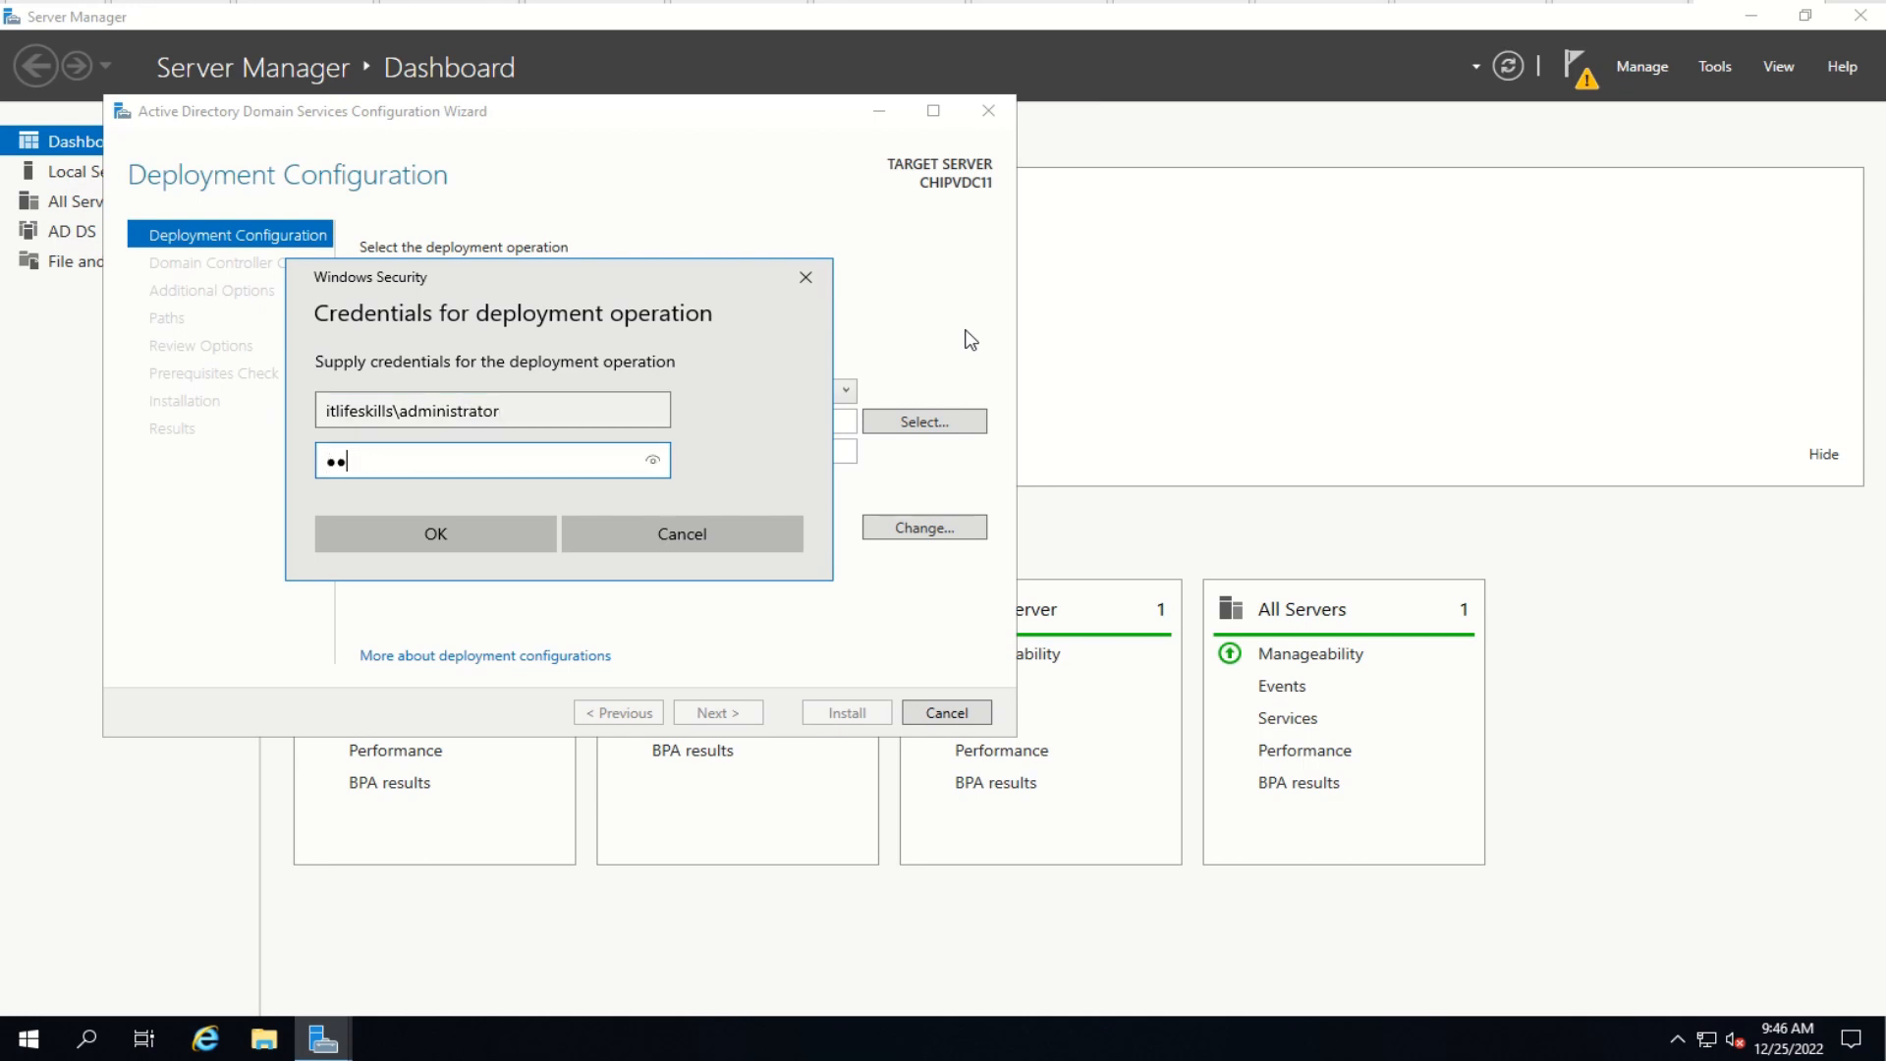
{"action": "type", "text": "***"}
{"action": "left_click", "coordinate": [499, 546]}
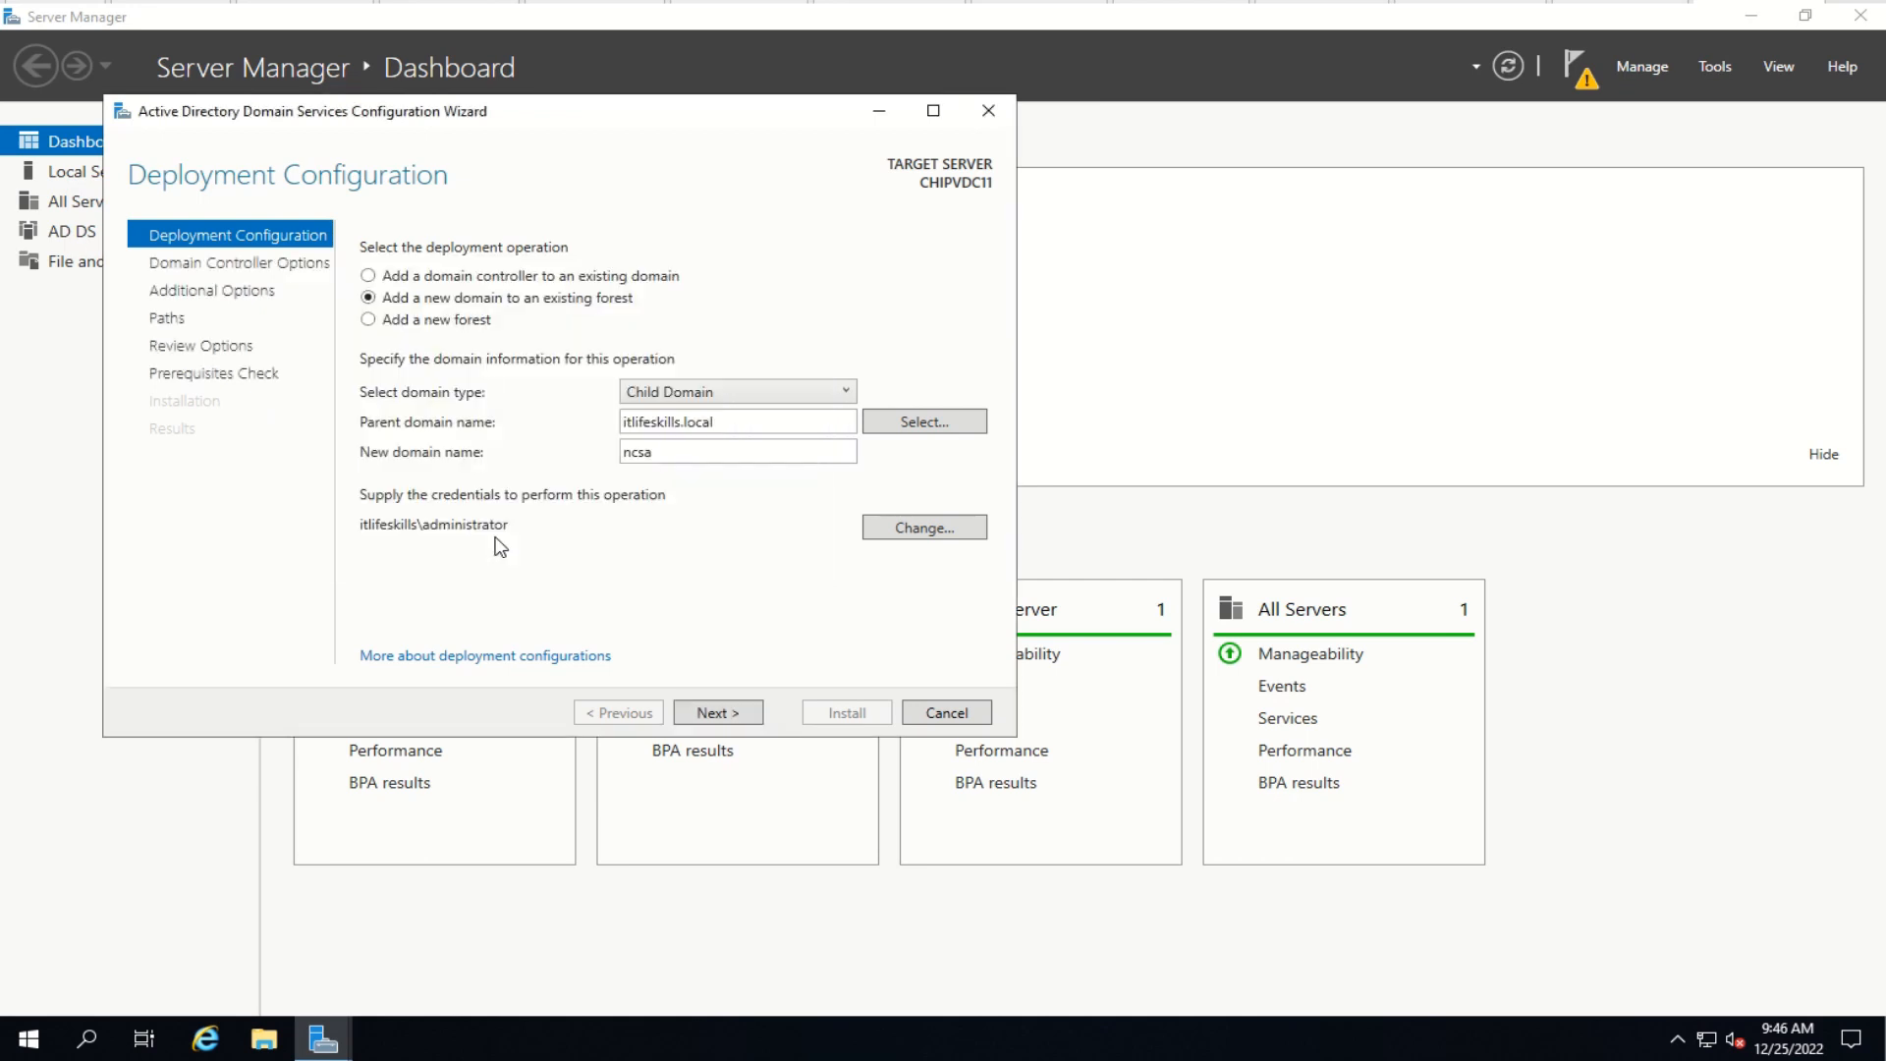
{"action": "left_click", "coordinate": [716, 716]}
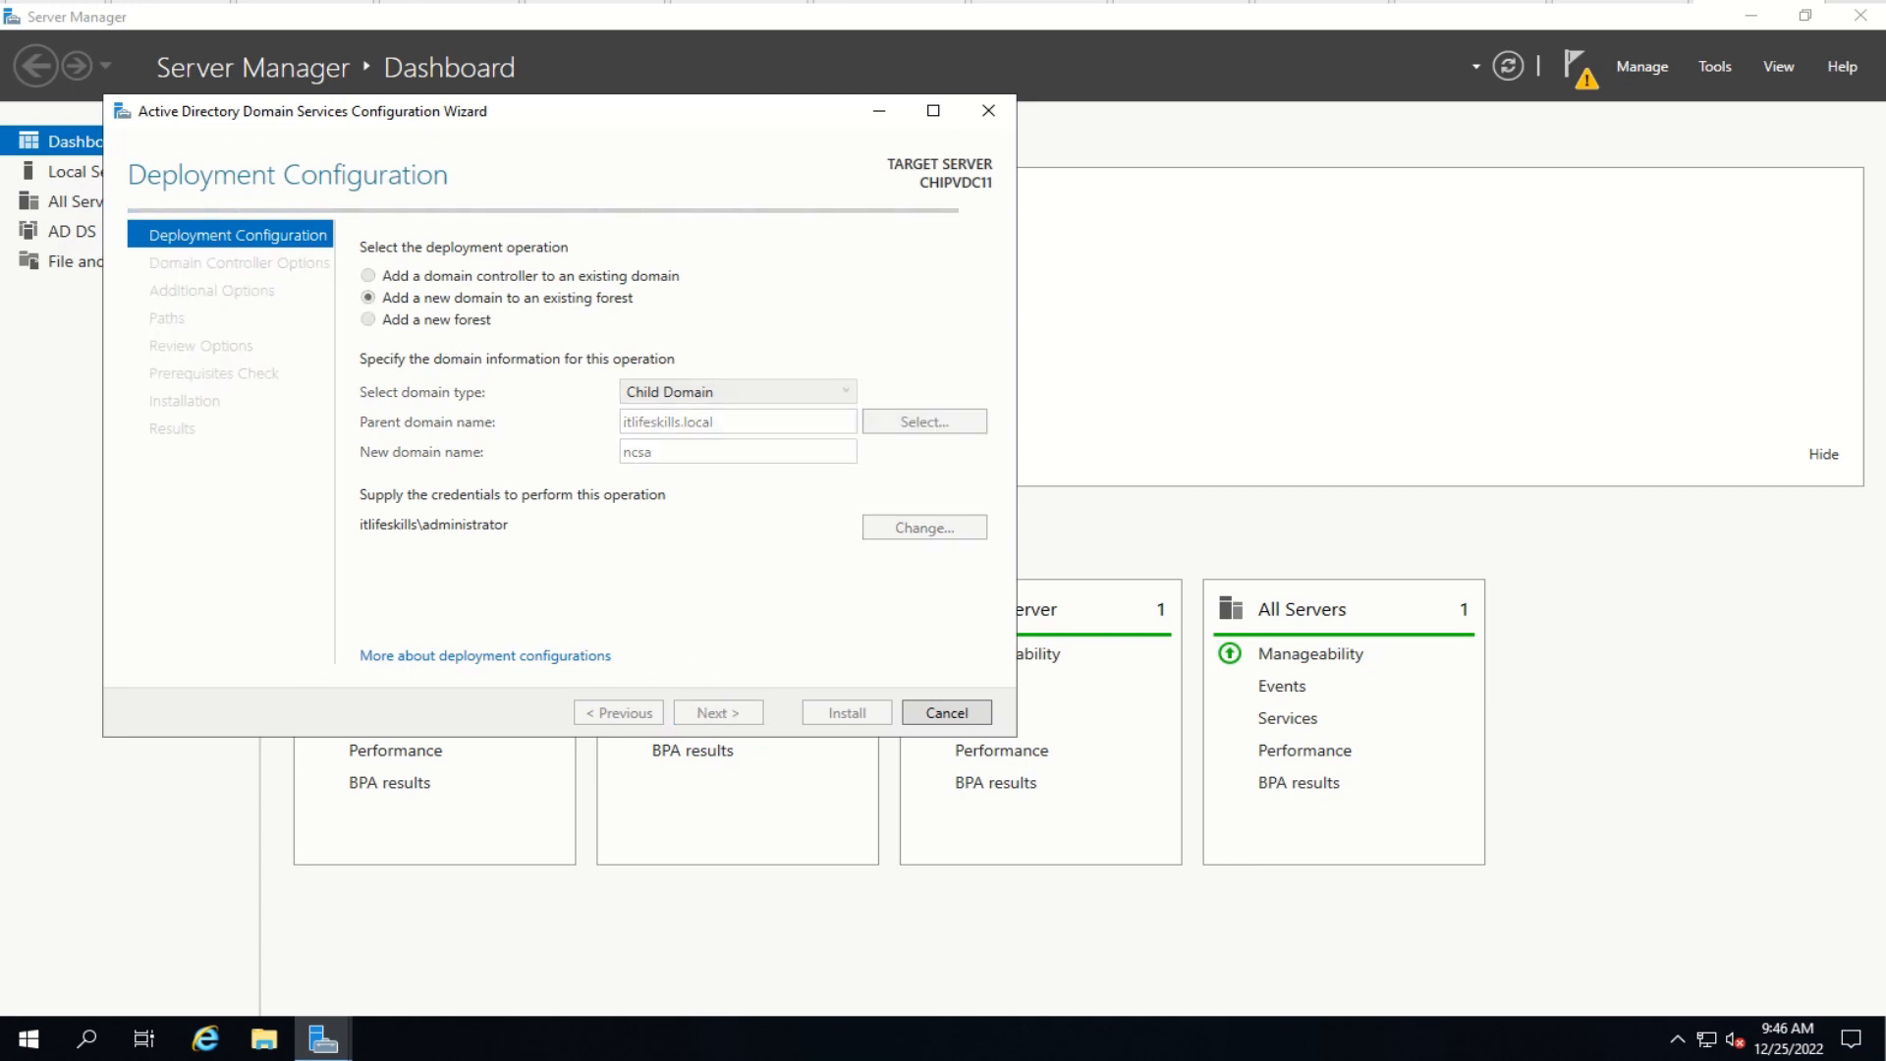
Step: Enter and confirm the Directory Services Restore Mode password, keeping the default domain controller options
{"action": "left_click", "coordinate": [744, 497]}
{"action": "type", "text": "•••••••"}
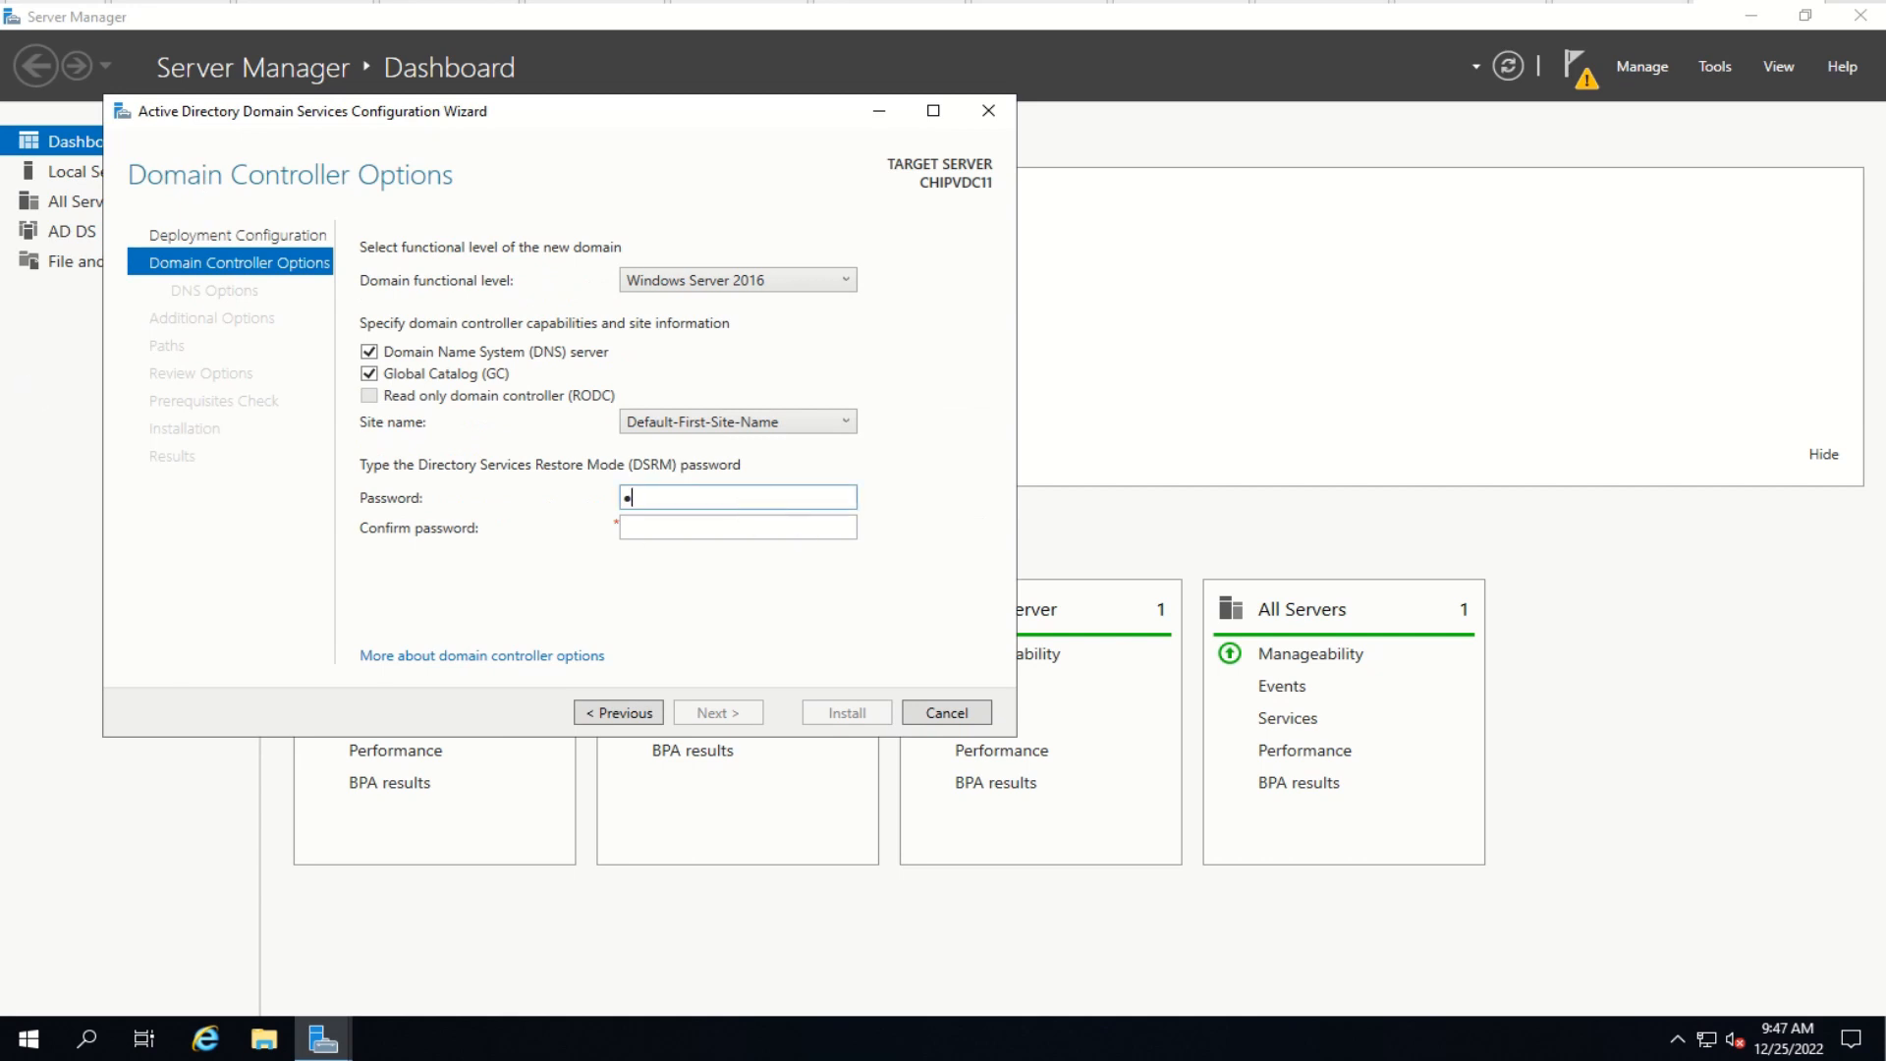
{"action": "type", "text": "•••••"}
{"action": "key", "text": "Tab"}
{"action": "type", "text": "•••••••"}
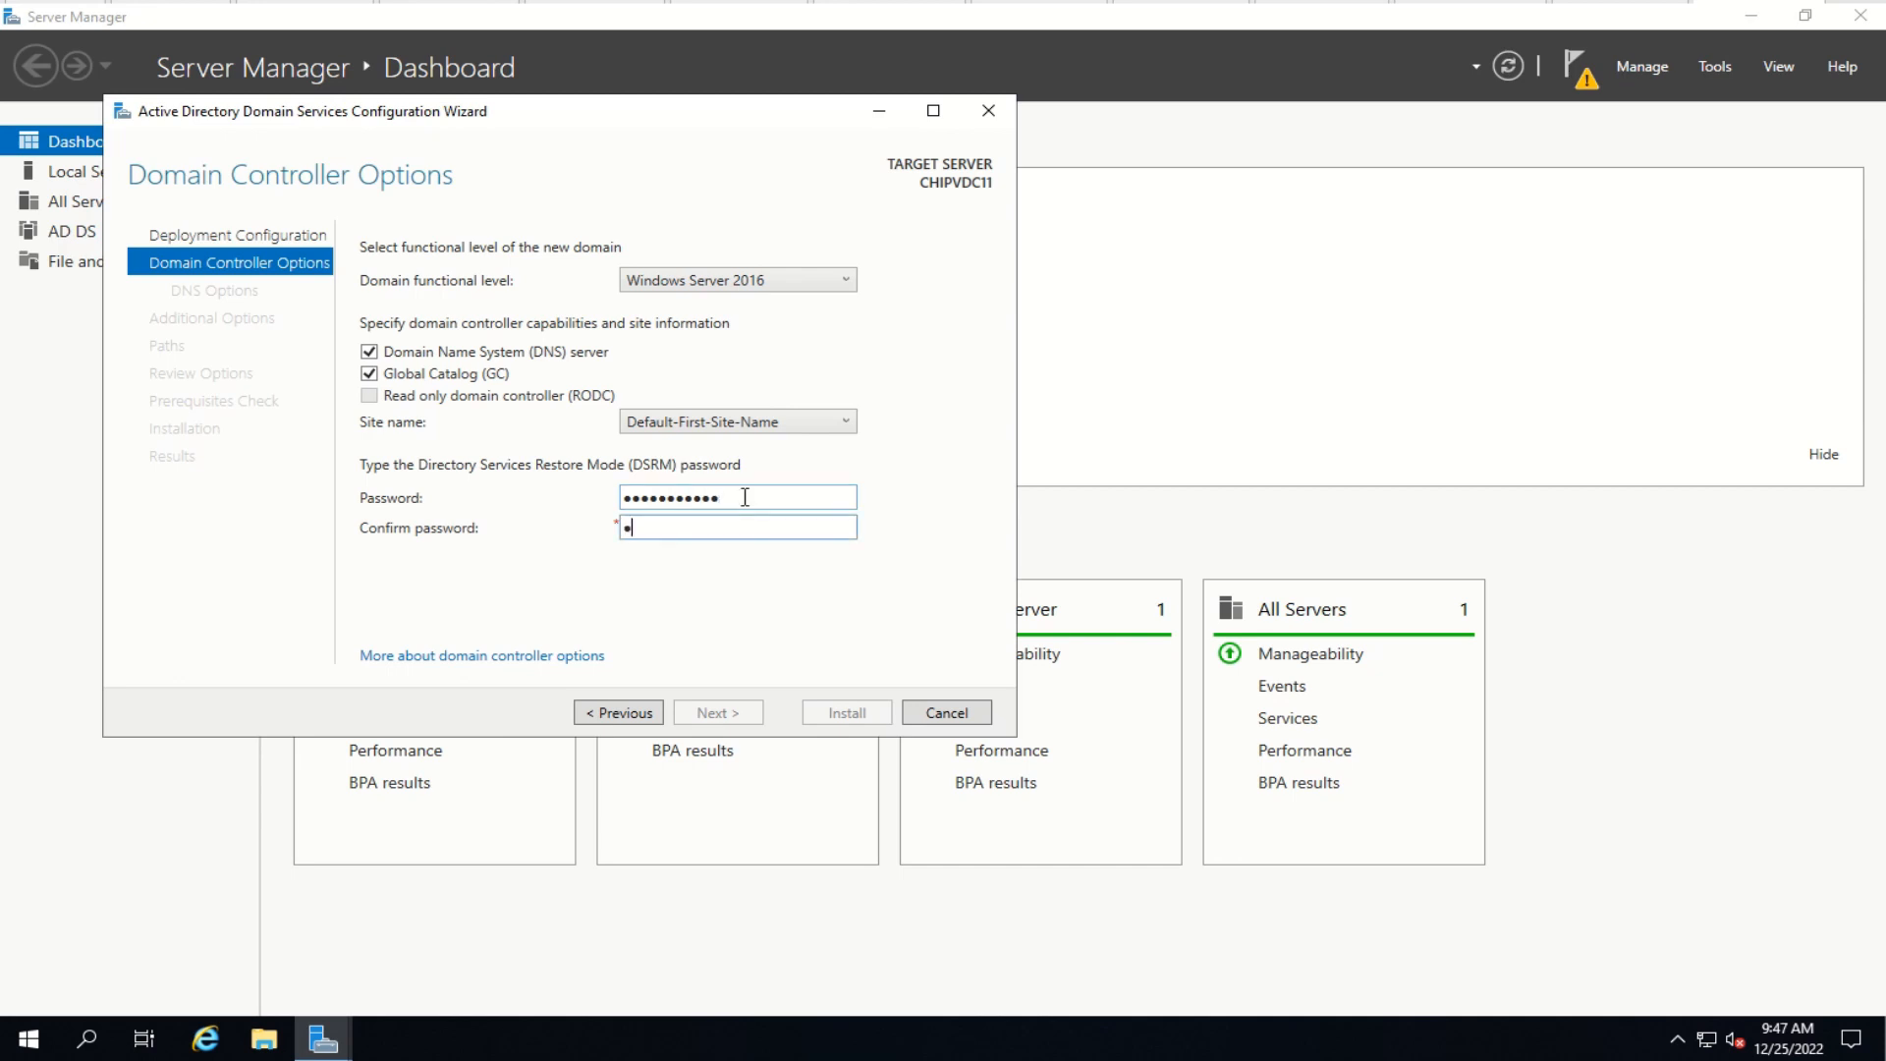
{"action": "type", "text": "•••••"}
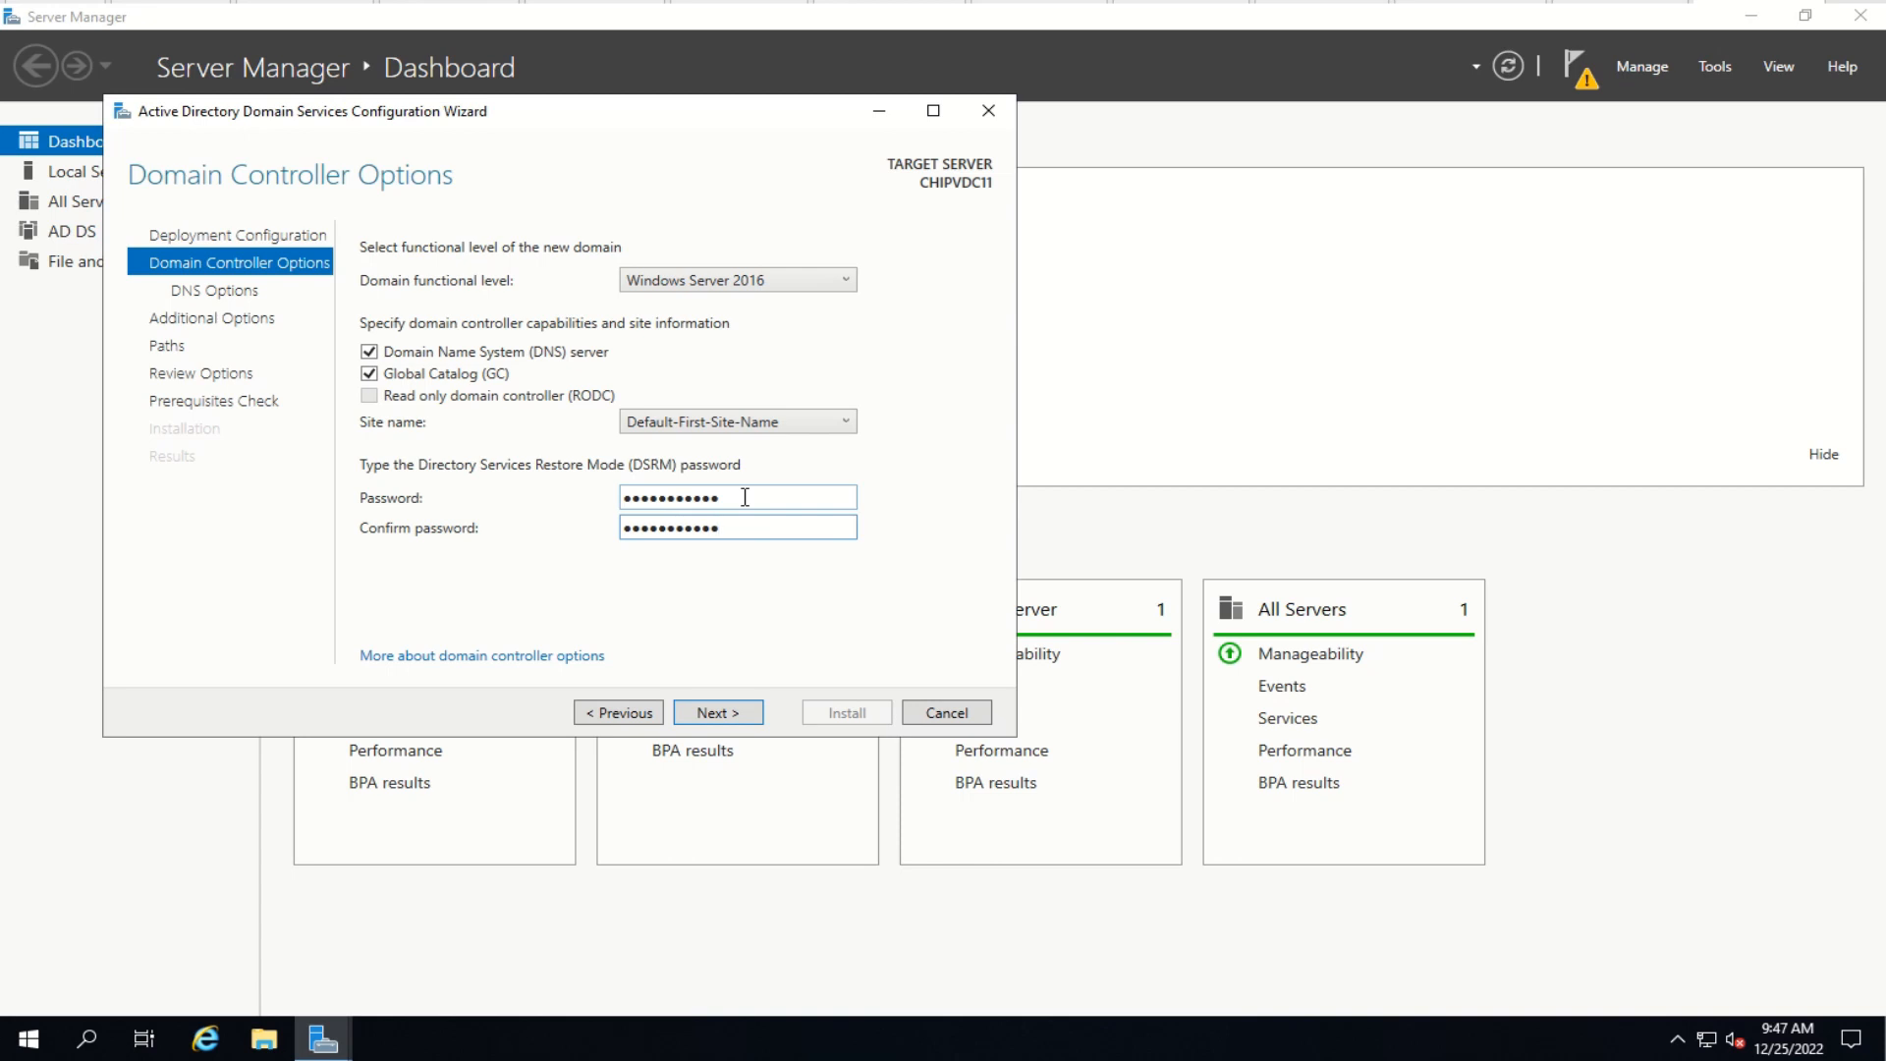
{"action": "left_click", "coordinate": [743, 722]}
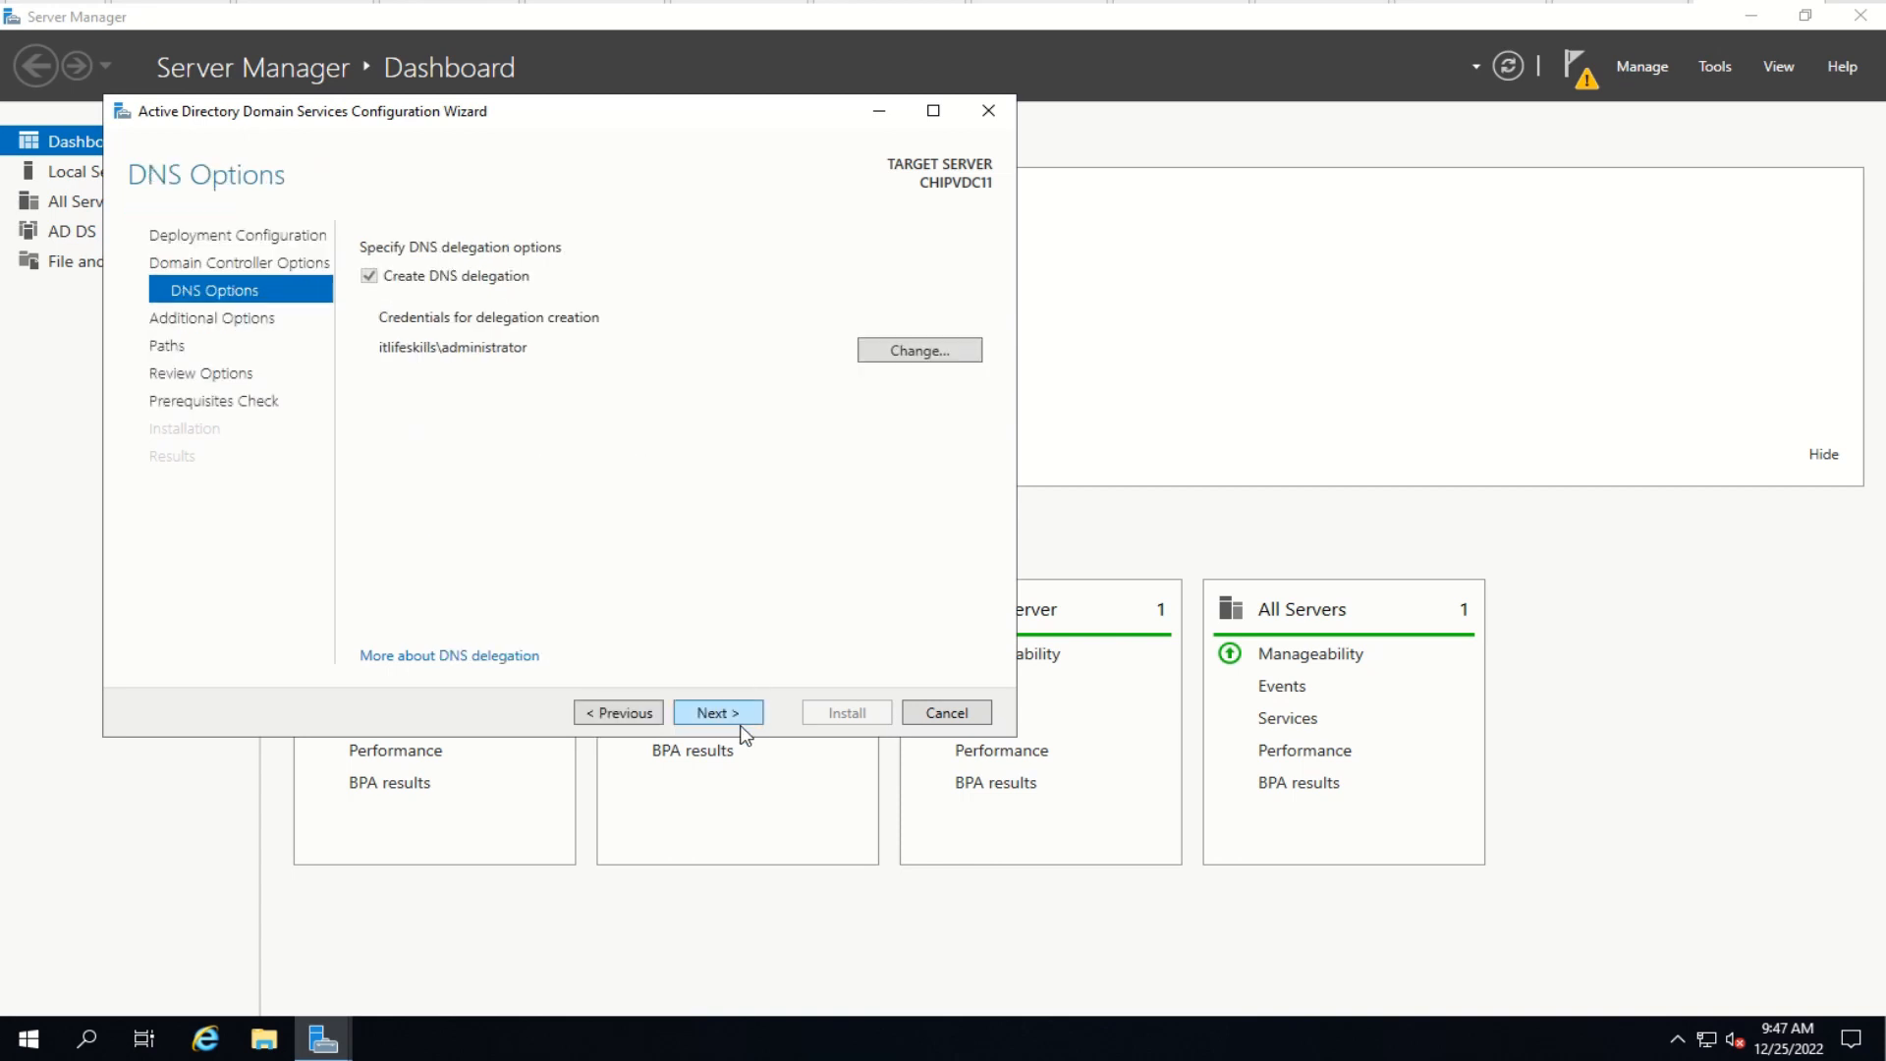
Step: Accept the DNS delegation, NetBIOS domain name NCSA, default paths and reviewed selections to reach the prerequisites check
{"action": "left_click", "coordinate": [740, 722]}
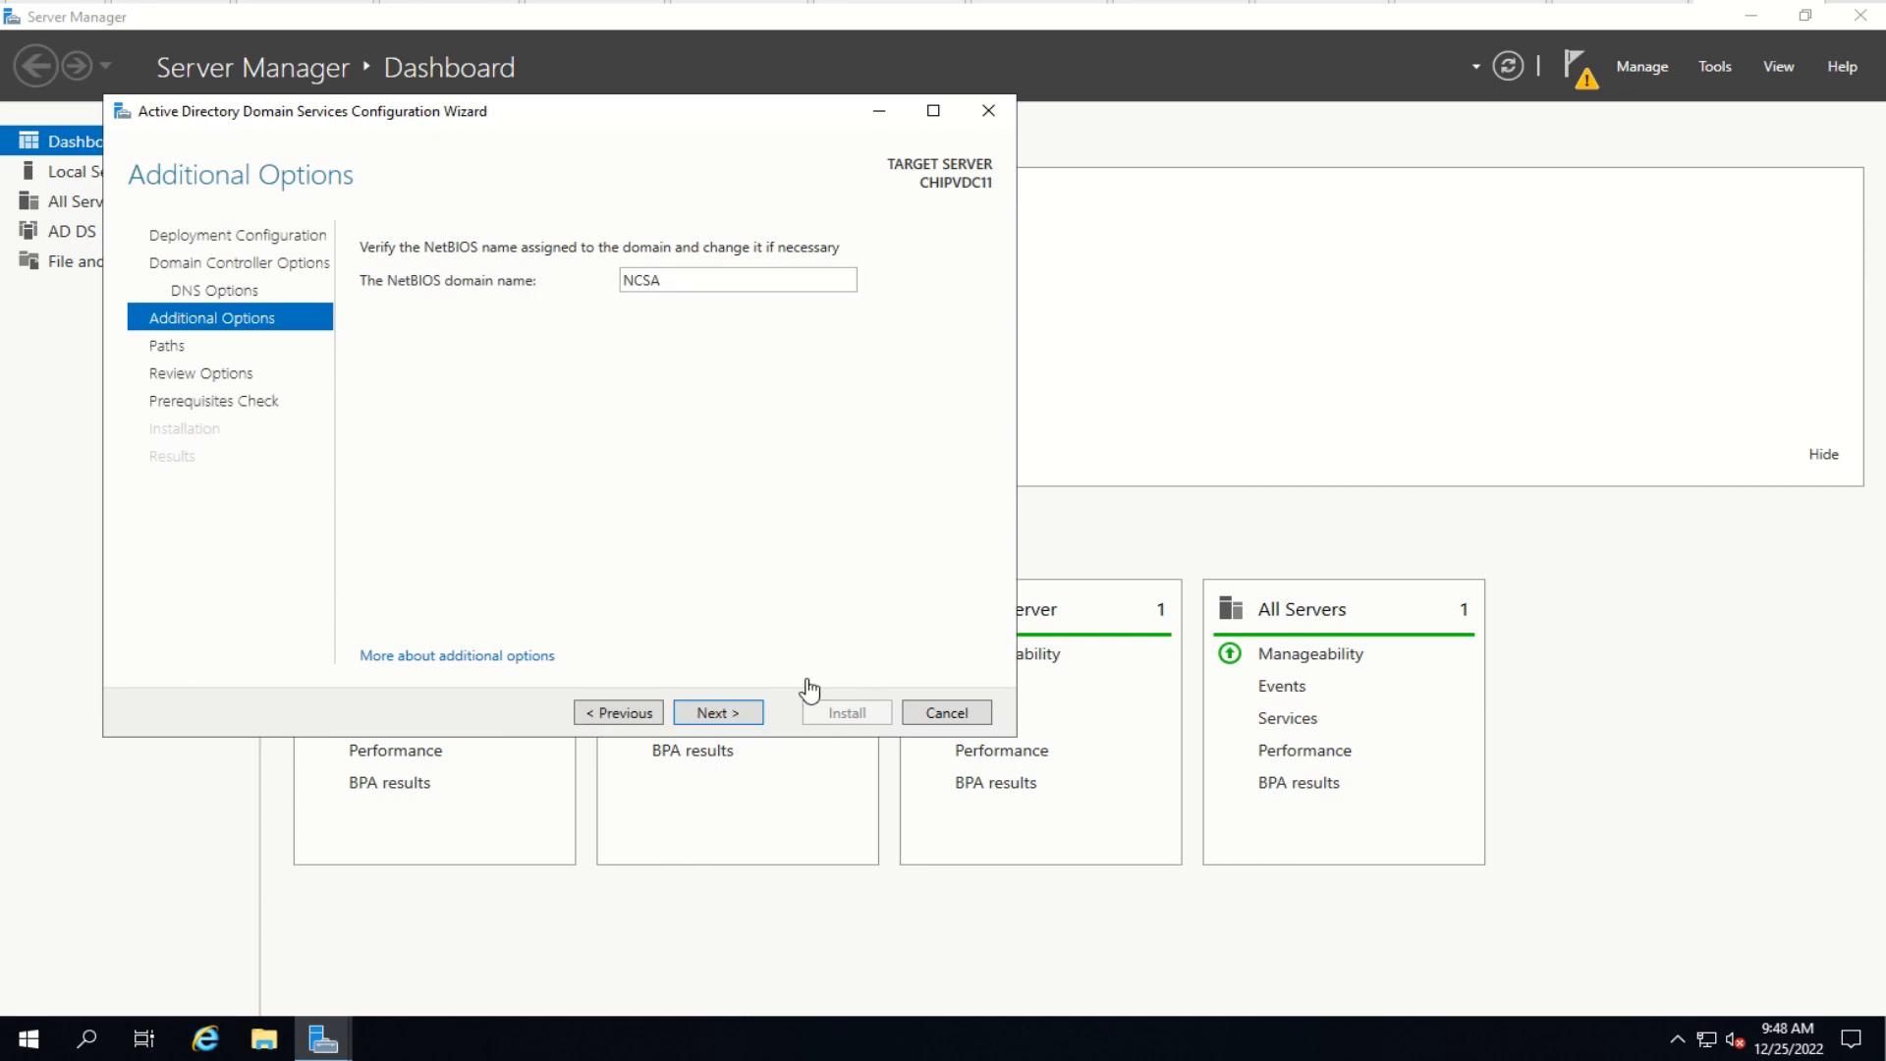
{"action": "left_click", "coordinate": [742, 716]}
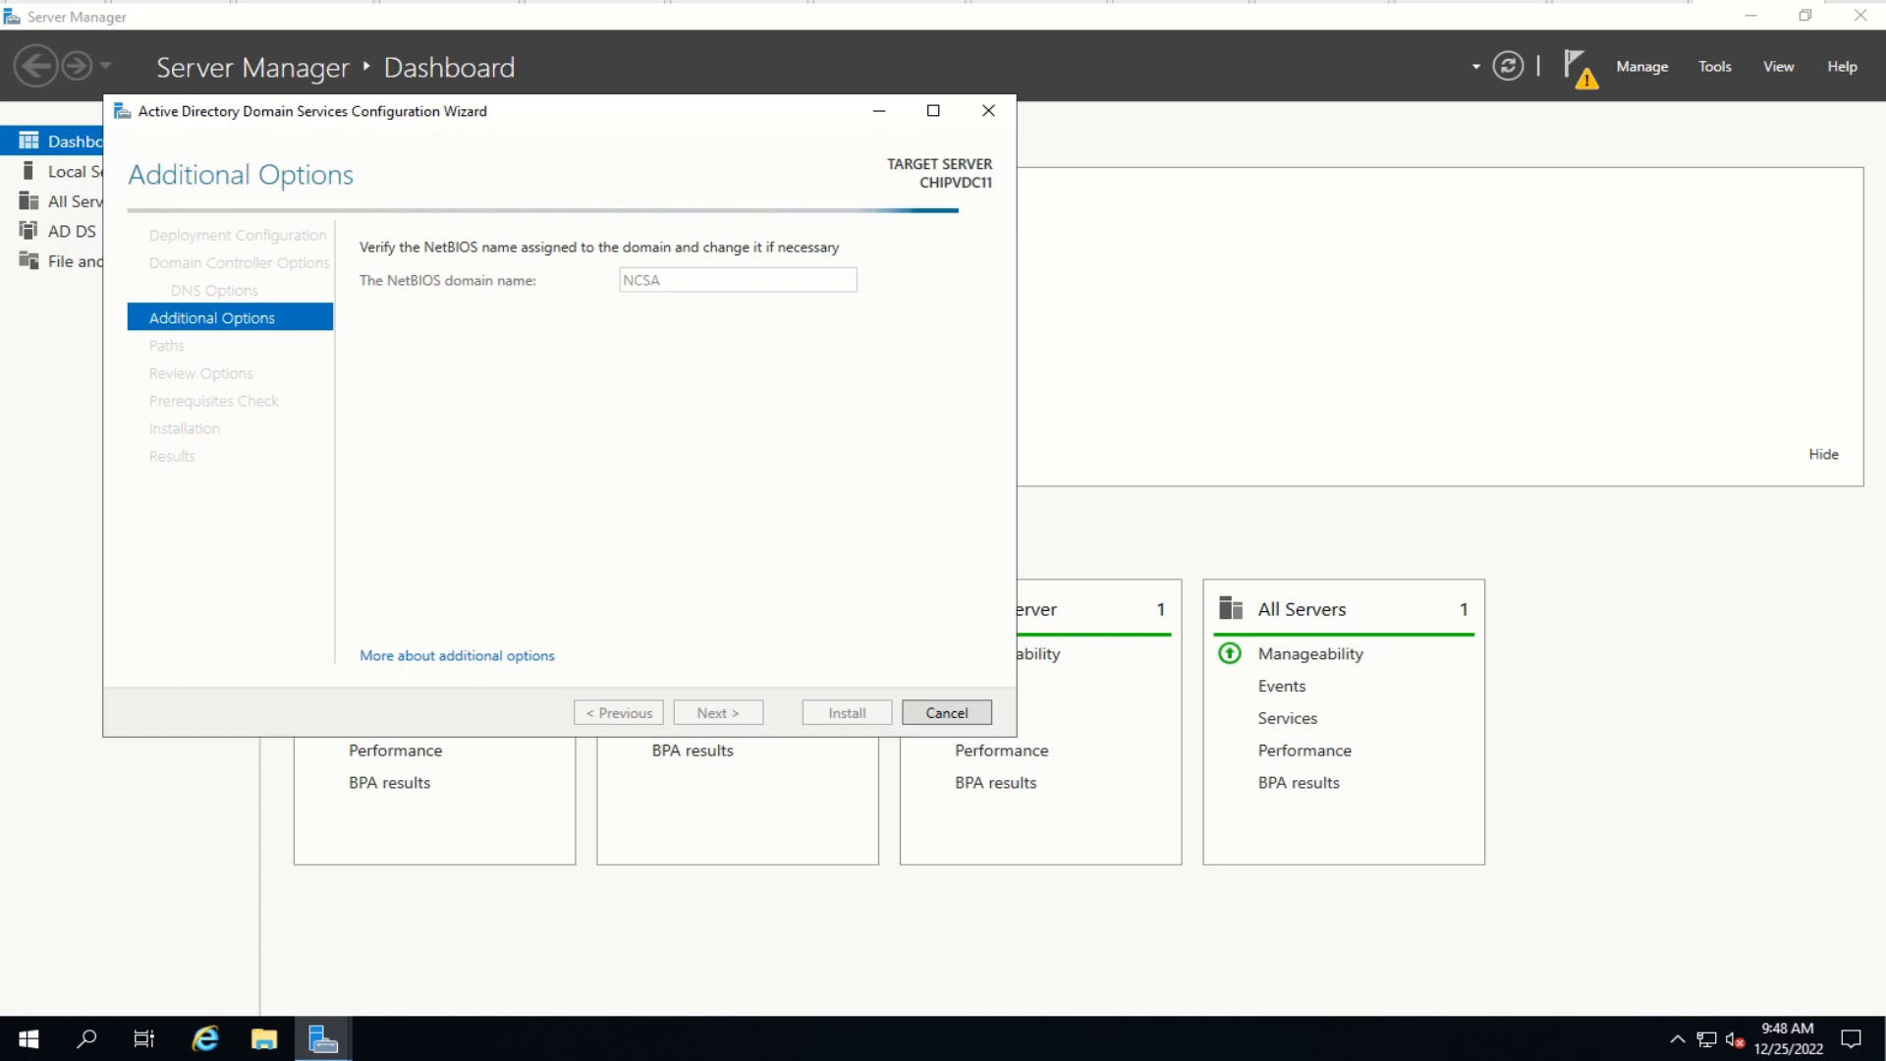
{"action": "left_click", "coordinate": [711, 715]}
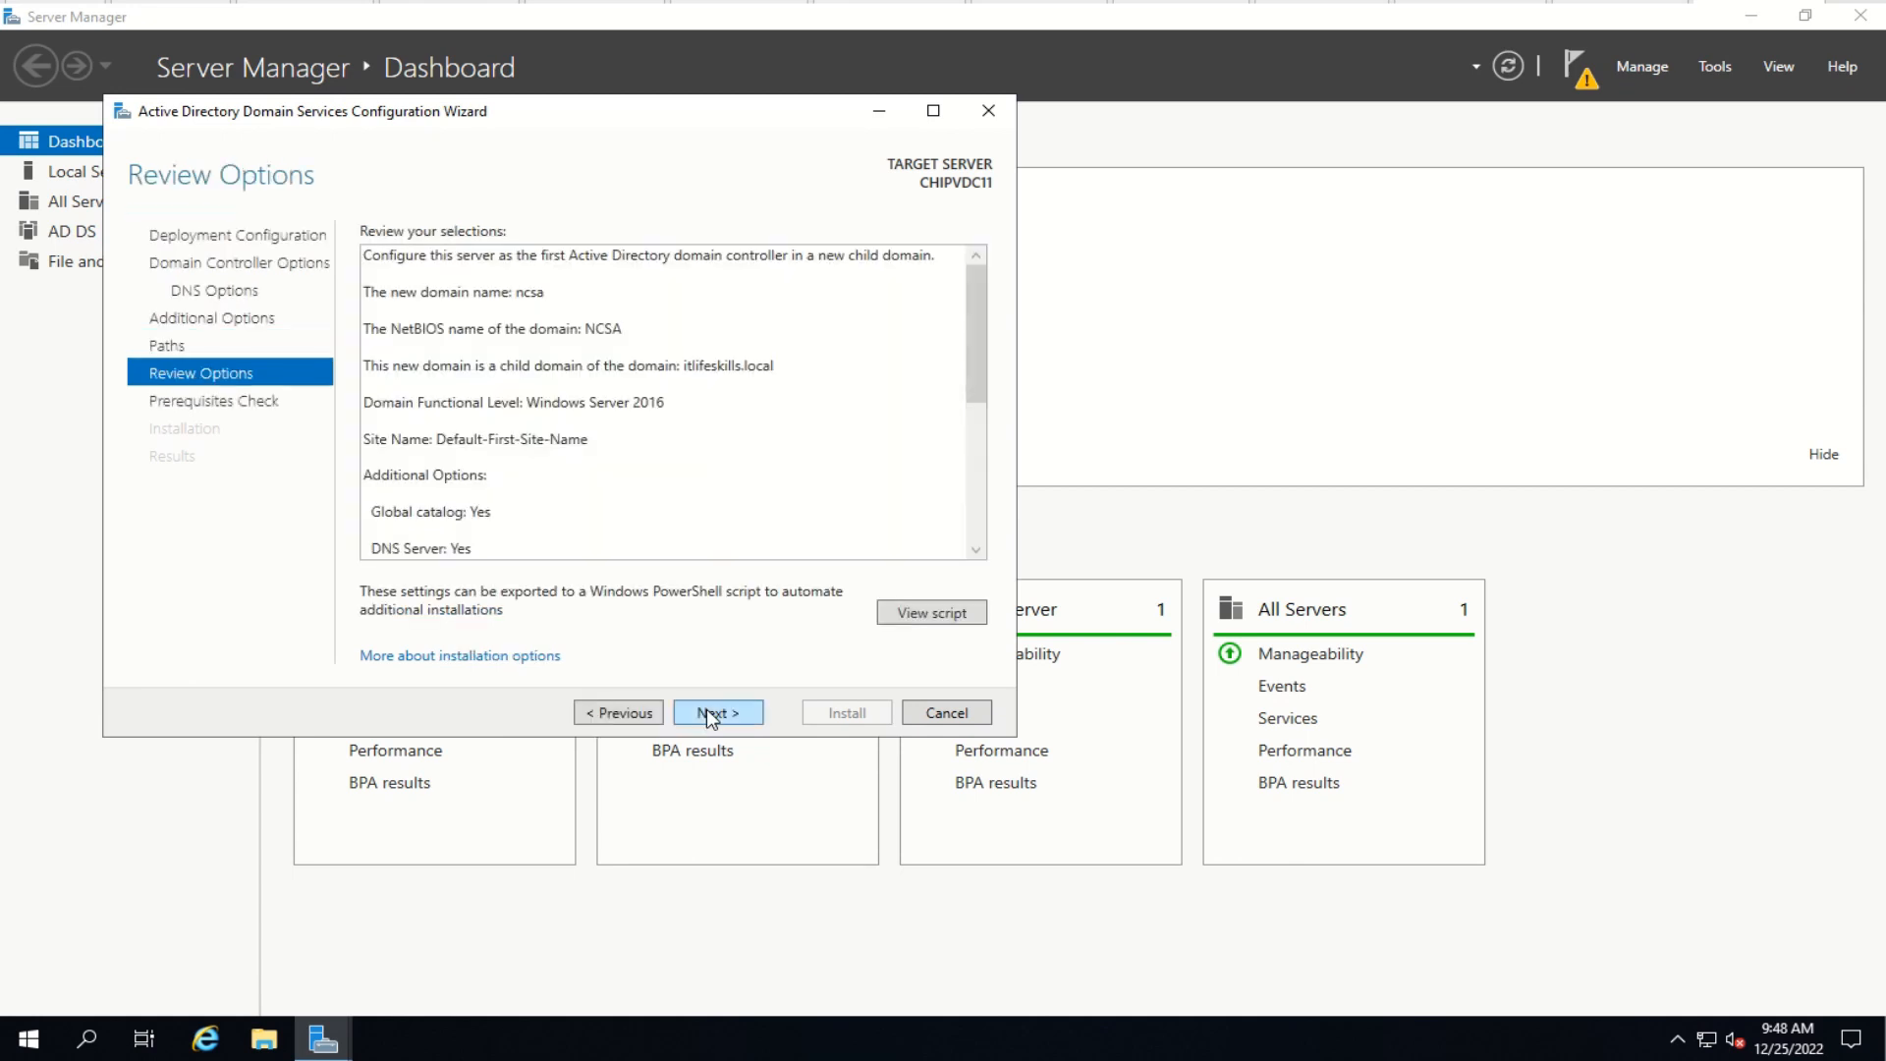
{"action": "left_click", "coordinate": [711, 715]}
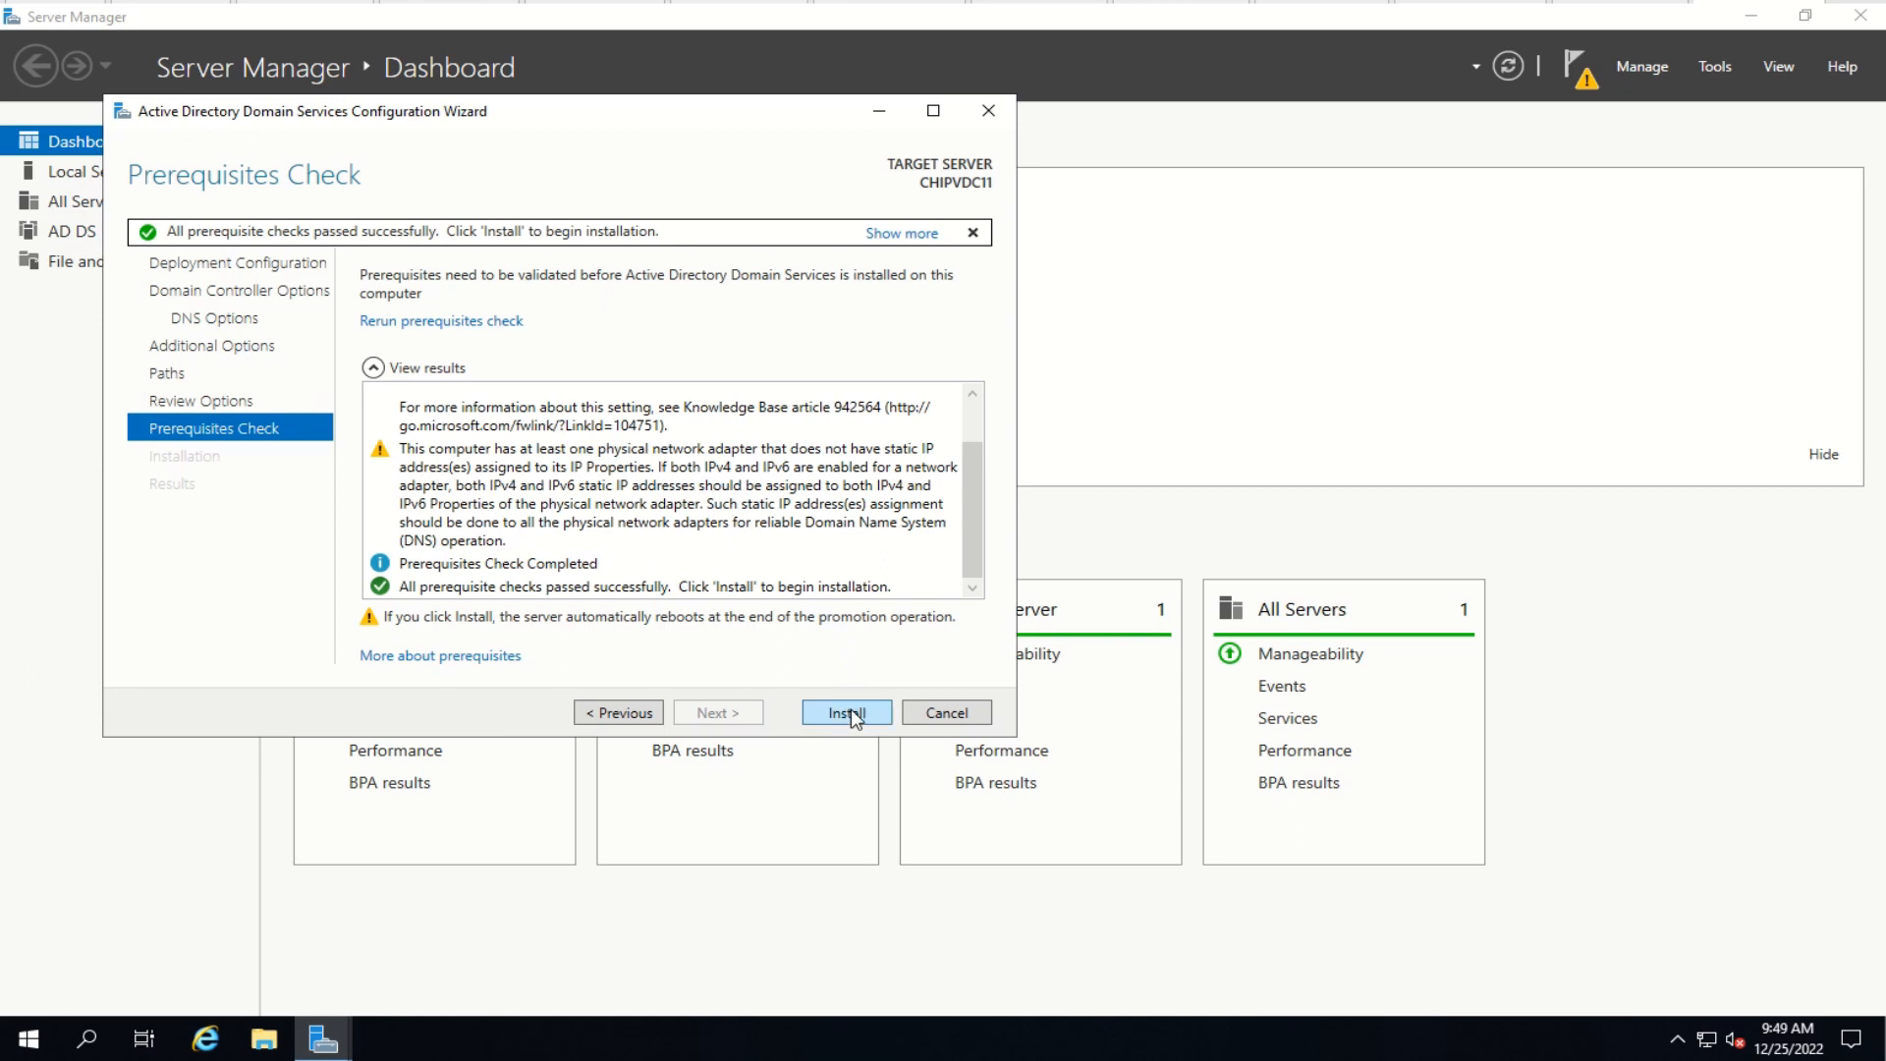
Step: Install the domain controller configuration, then dismiss the restart notice and close the wizard's results
{"action": "left_click", "coordinate": [851, 711]}
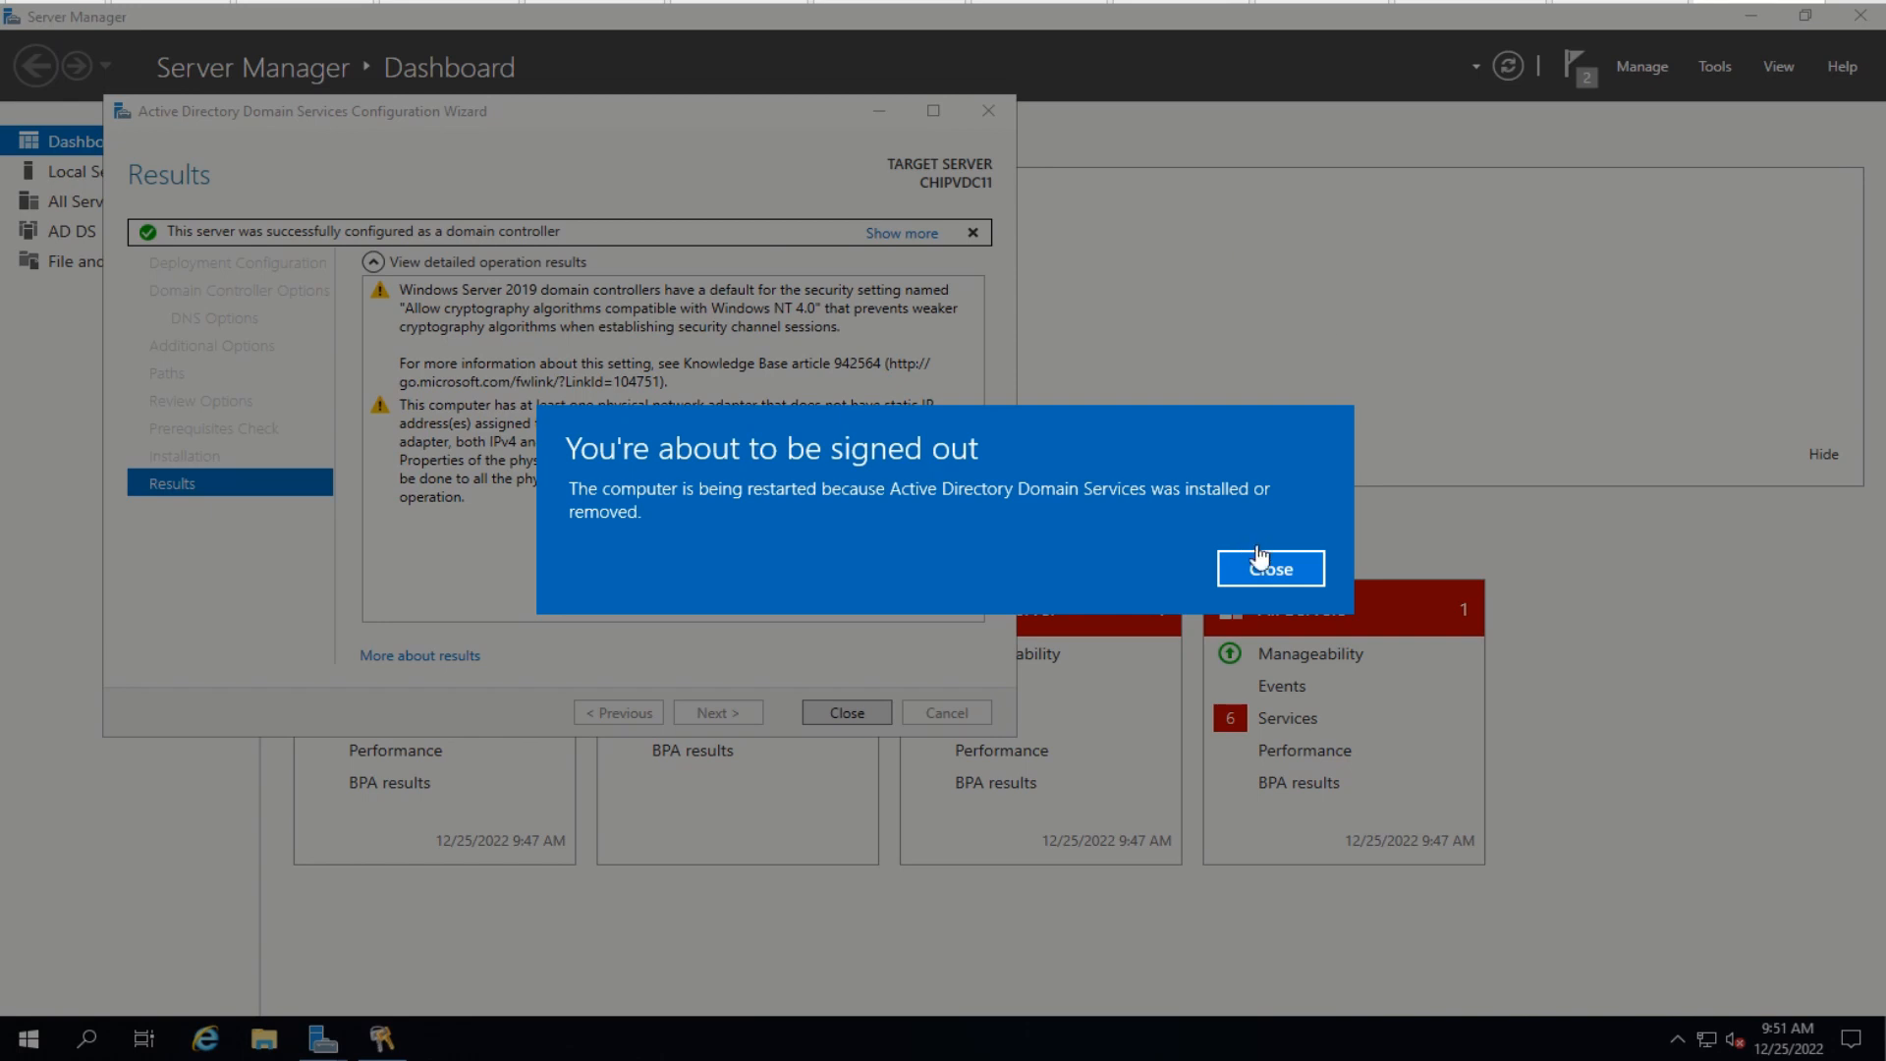
{"action": "left_click", "coordinate": [1284, 571]}
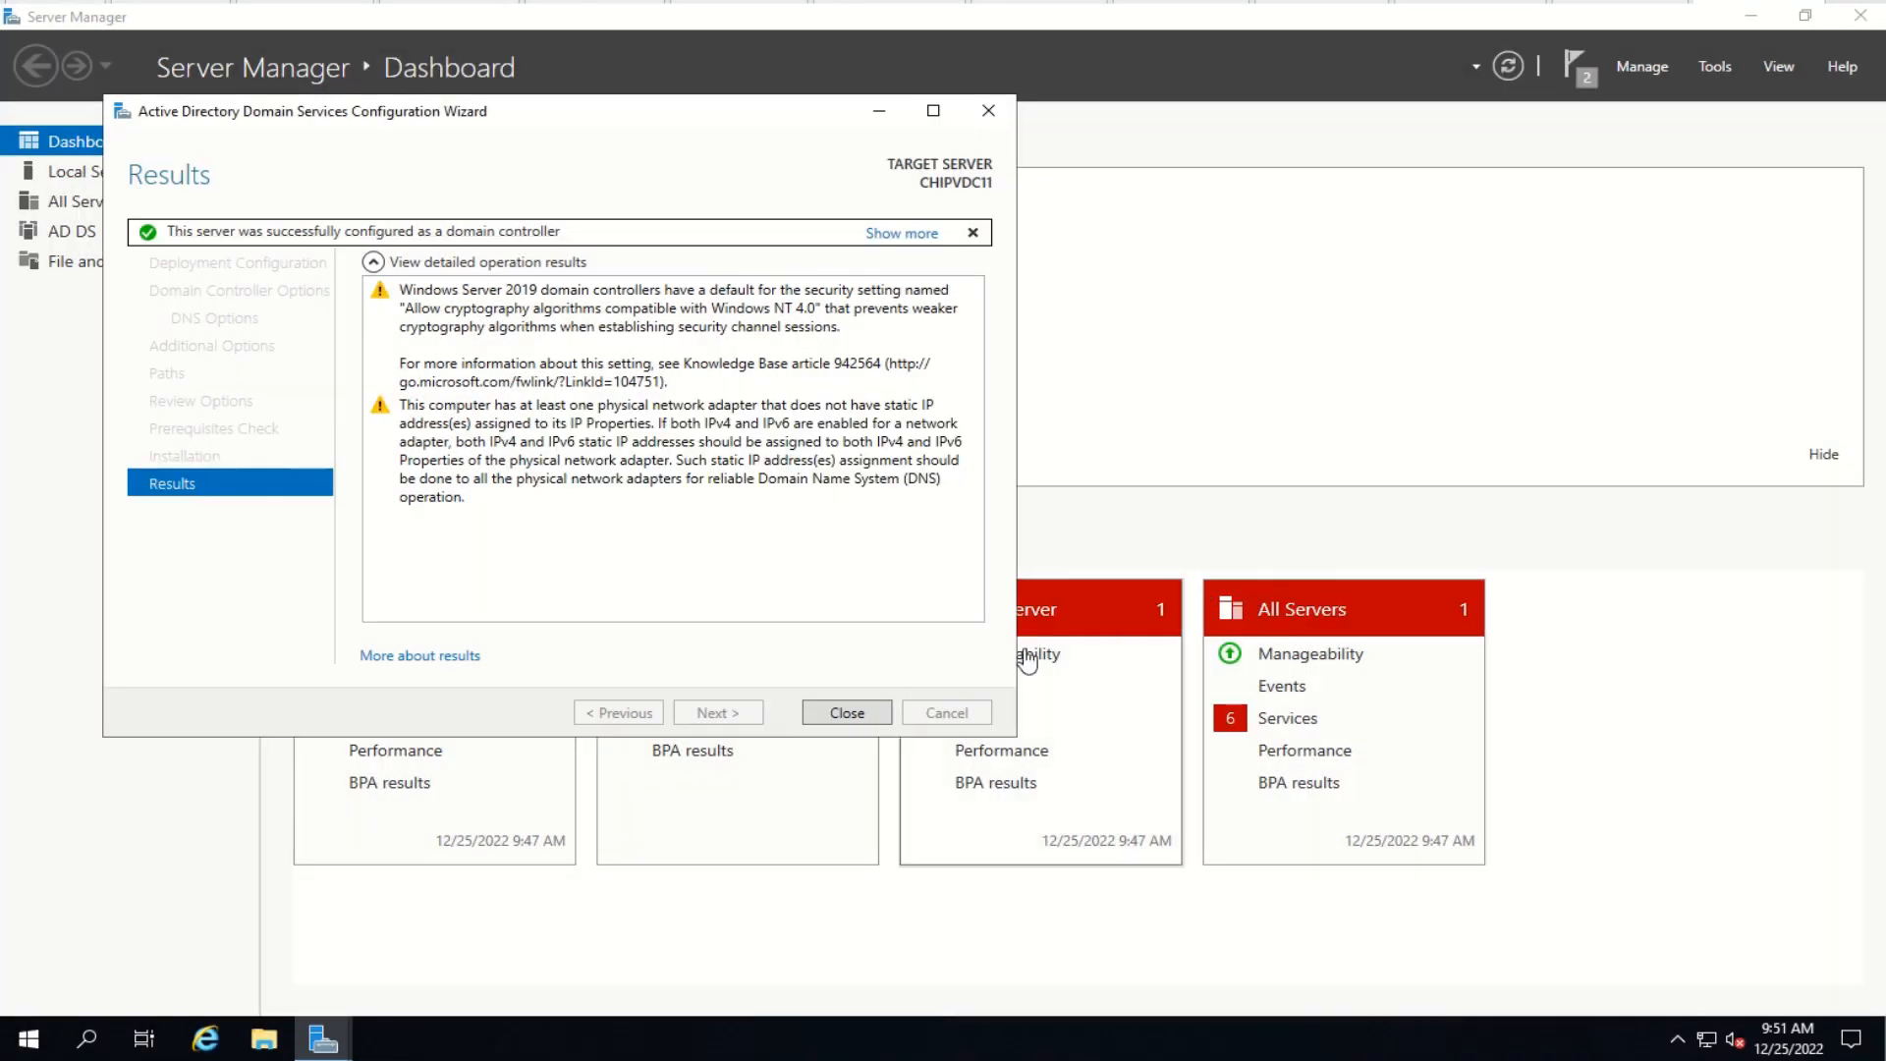
{"action": "left_click", "coordinate": [865, 714]}
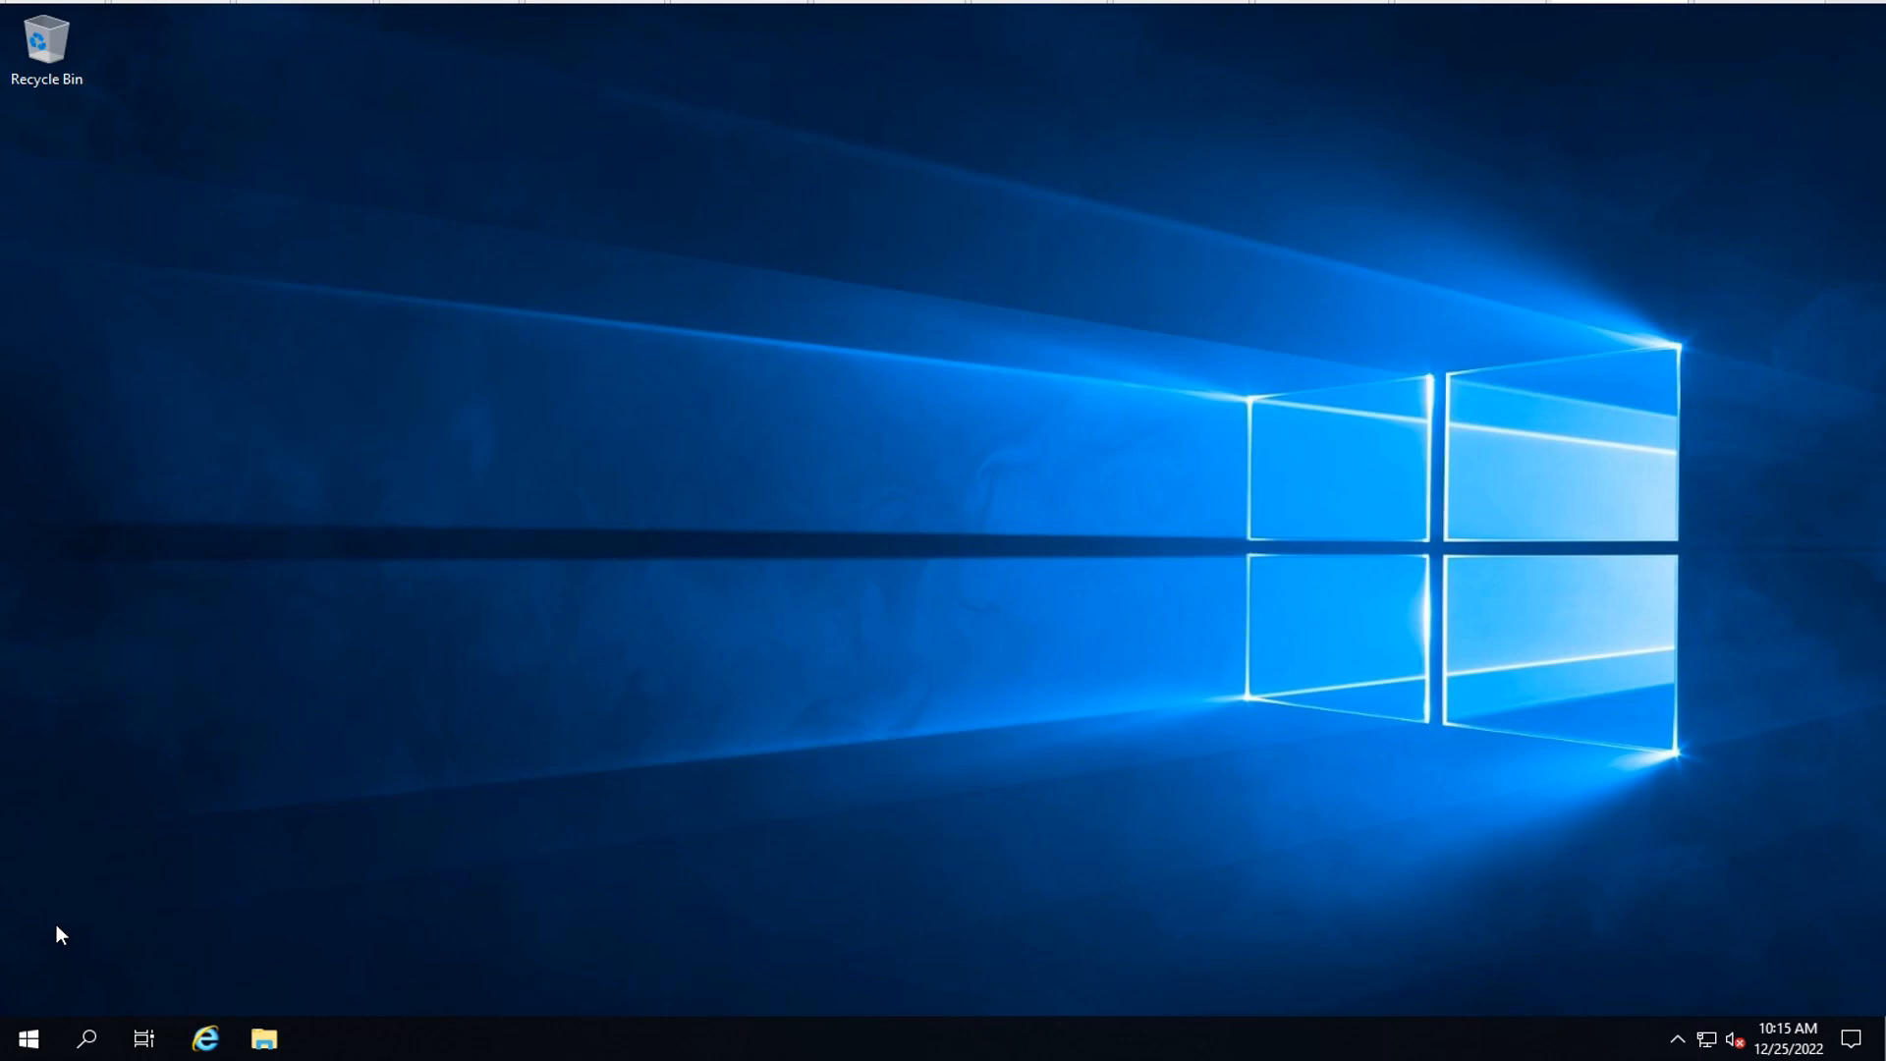
Step: Reopen ADSI Edit and examine the CN=Partitions container for the new child domain's directory partitions
{"action": "left_click", "coordinate": [27, 1038]}
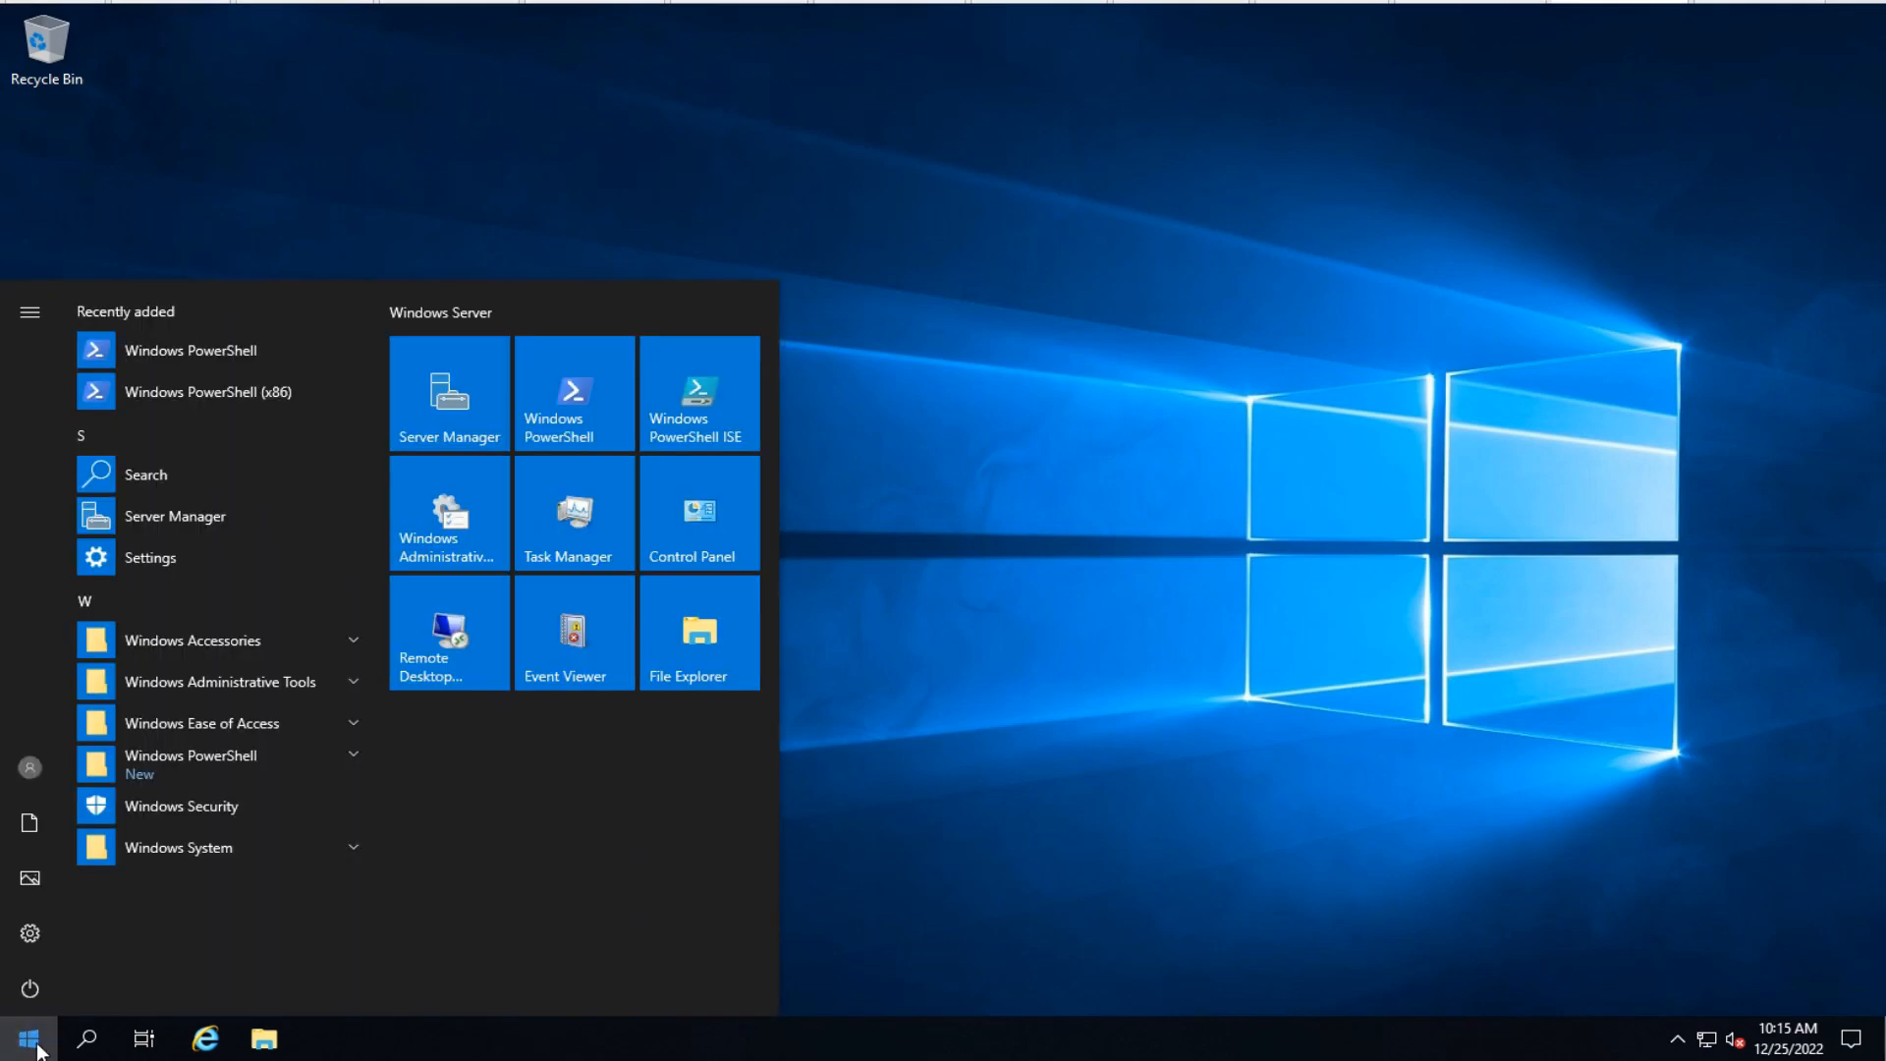
{"action": "left_click", "coordinate": [245, 676]}
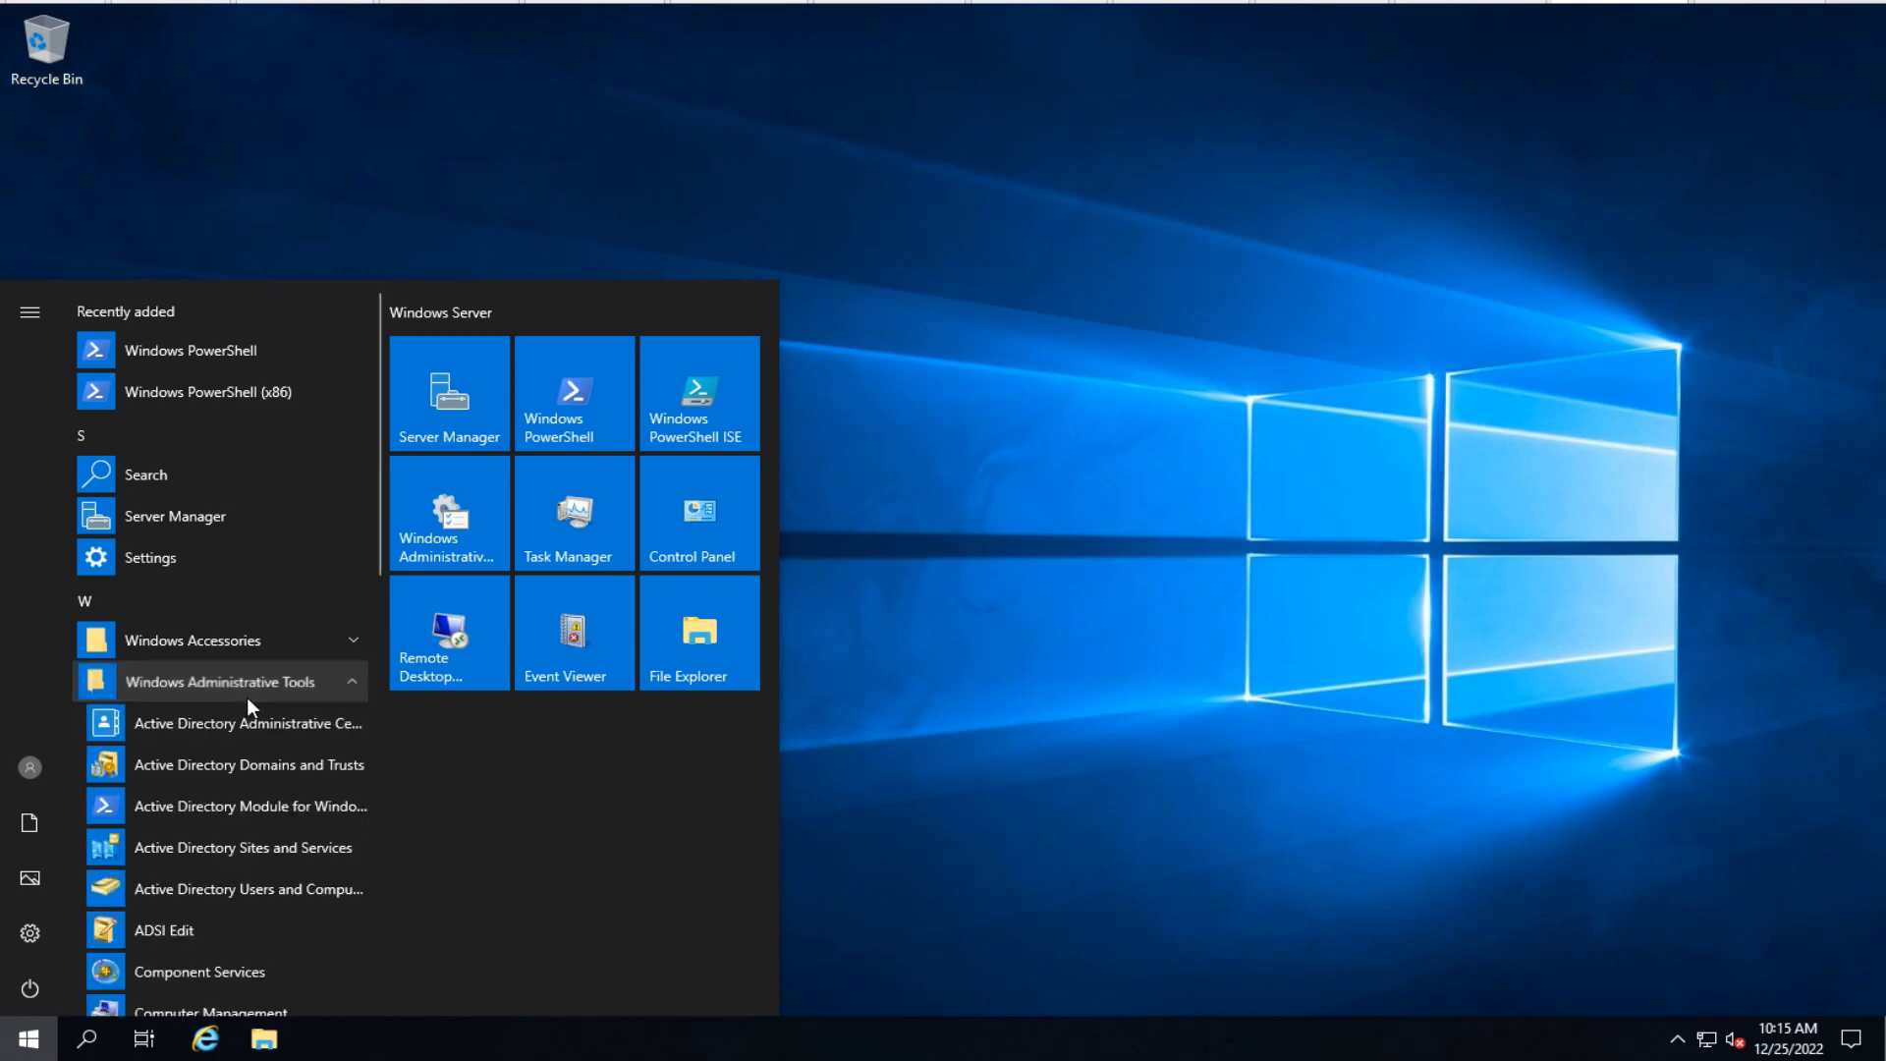
{"action": "left_click", "coordinate": [165, 930]}
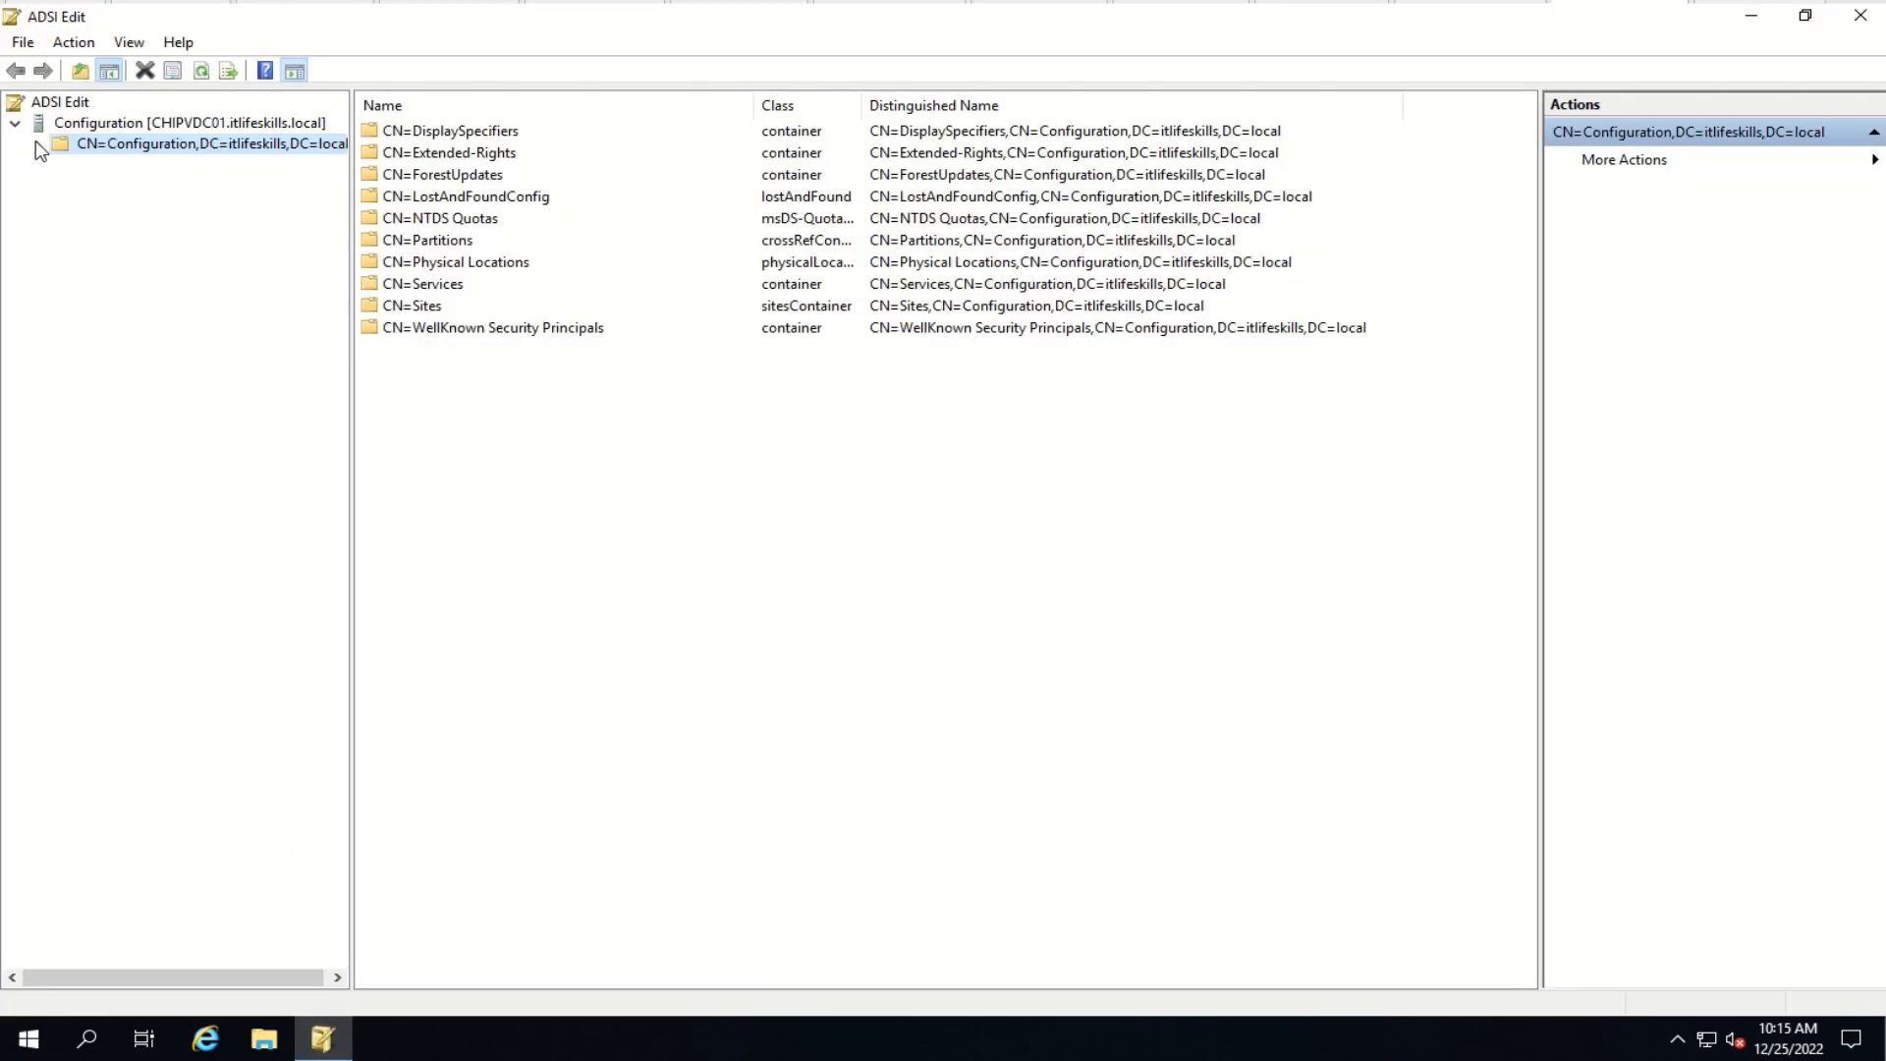
{"action": "left_click", "coordinate": [37, 145]}
{"action": "left_click", "coordinate": [173, 269]}
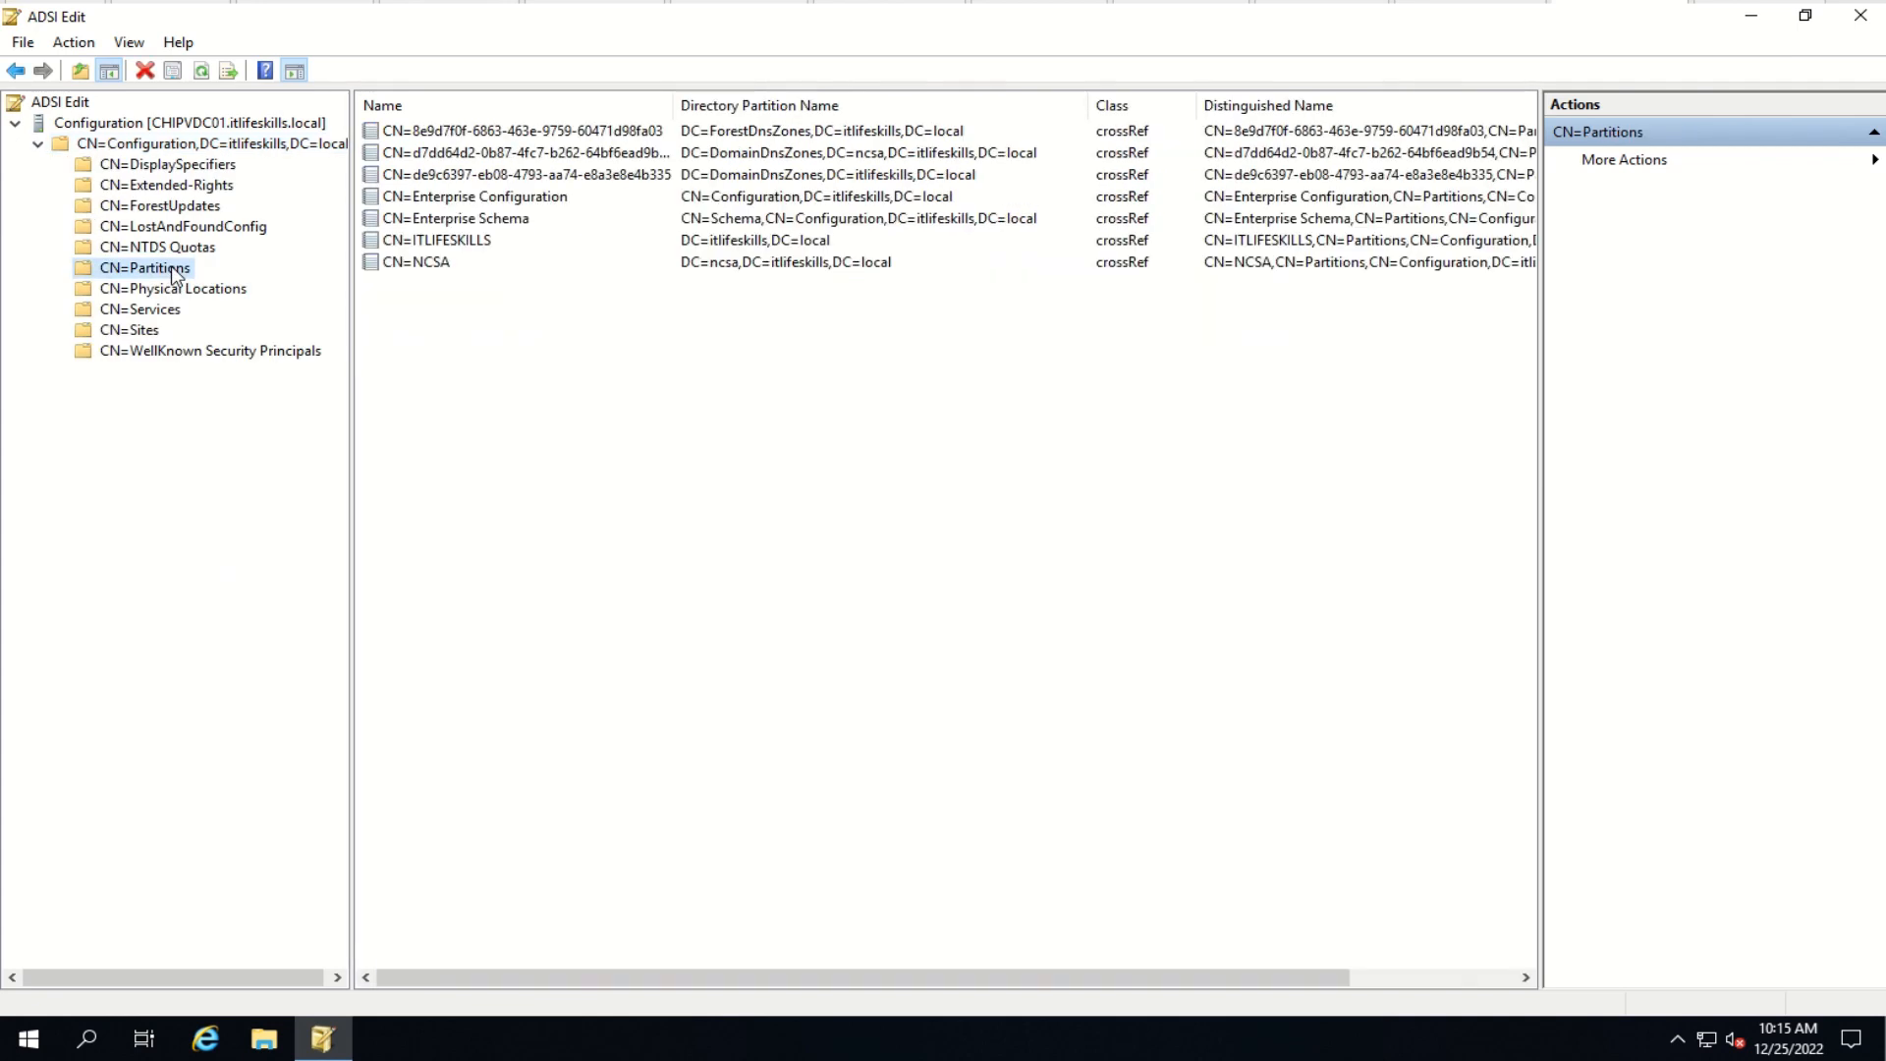